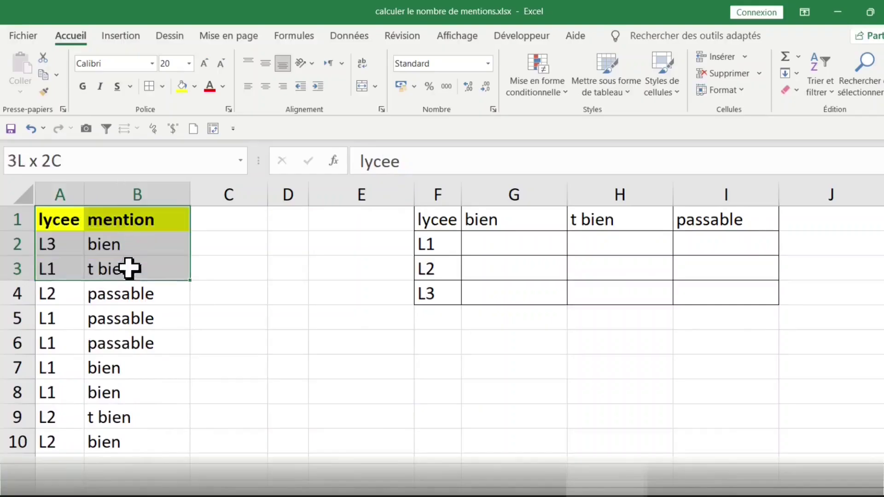
Review the lycee and mention list by selecting and scrolling through it
left_click_drag(127, 269, 134, 442)
scroll(134, 439, "down", 2)
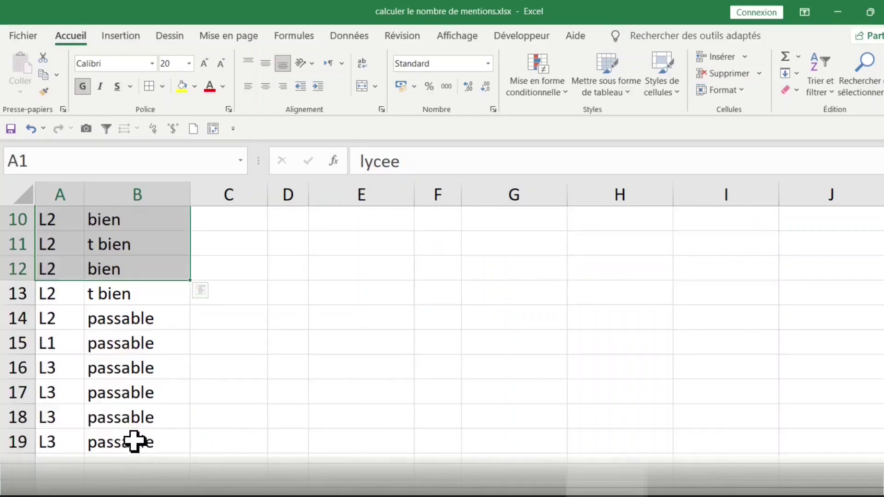
left_click(98, 320)
scroll(184, 322, "up", 1)
scroll(184, 324, "up", 2)
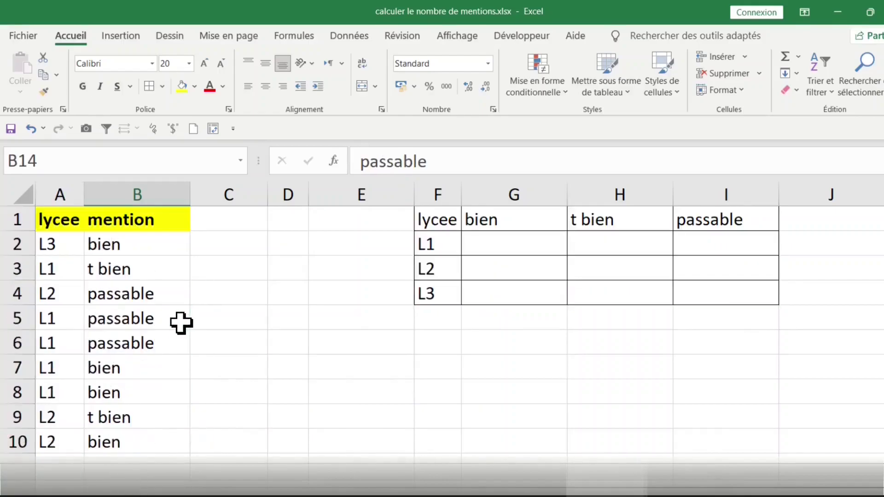
Insert a pivot table from A1:B23 on the existing sheet at cell E6
left_click(111, 37)
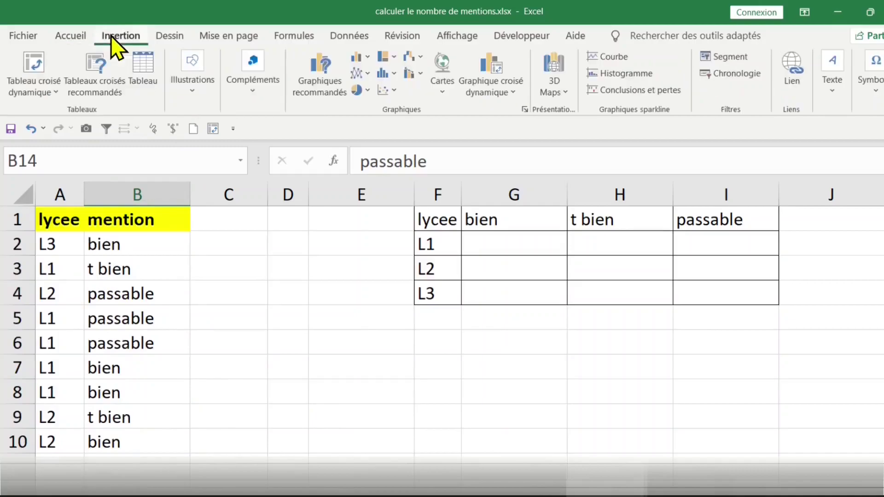
left_click(29, 71)
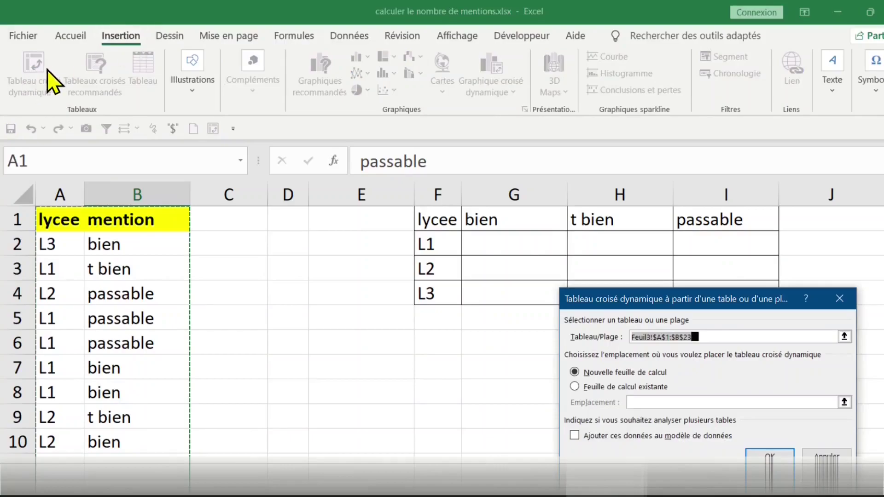
left_click(605, 388)
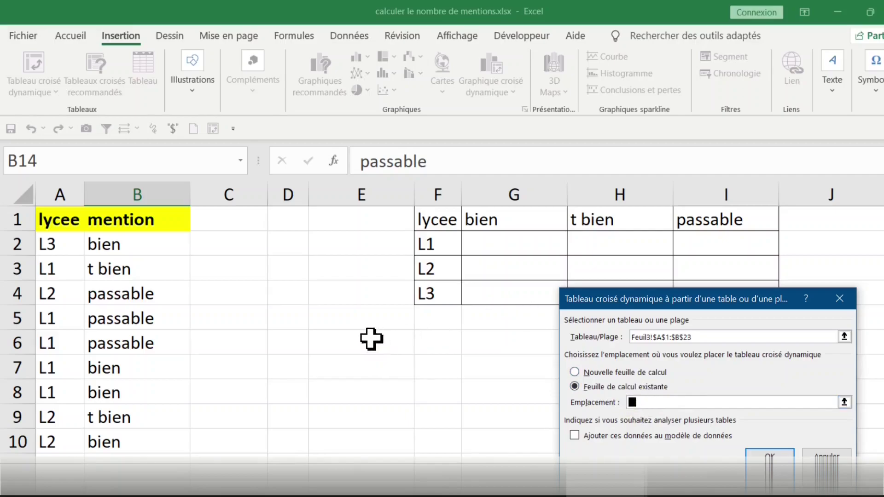
left_click(371, 339)
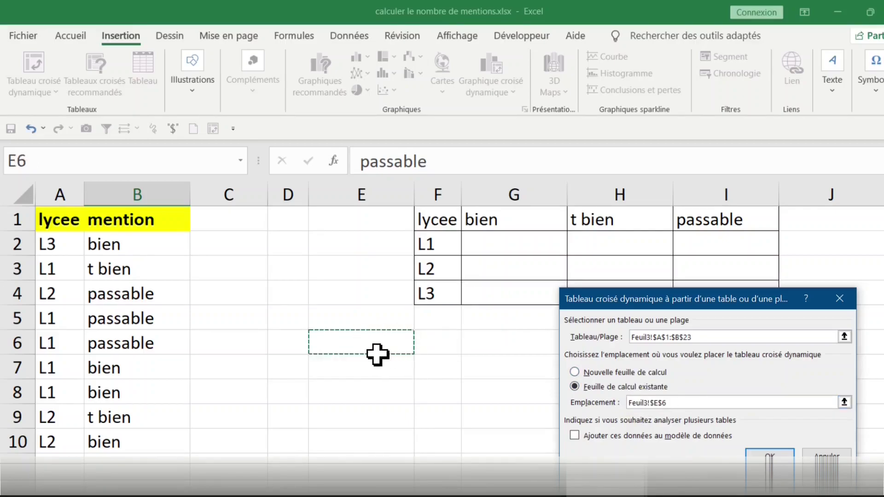
left_click(785, 458)
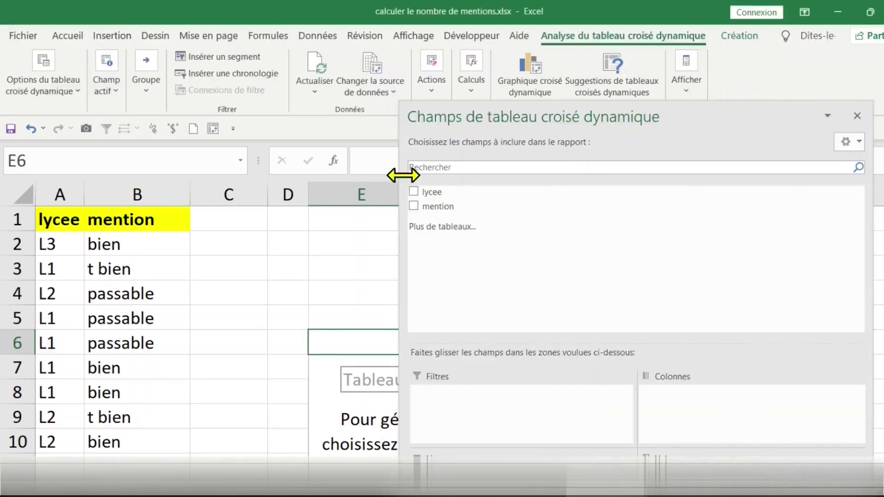
left_click_drag(398, 174, 535, 166)
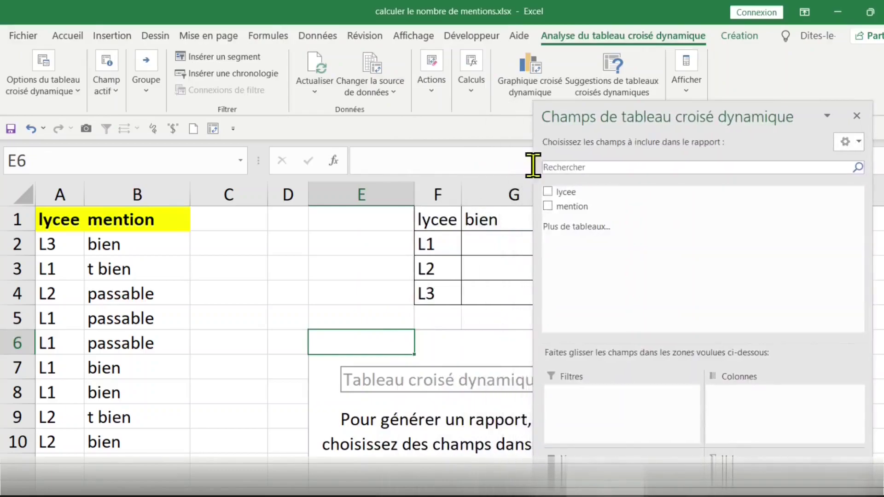
left_click(385, 299)
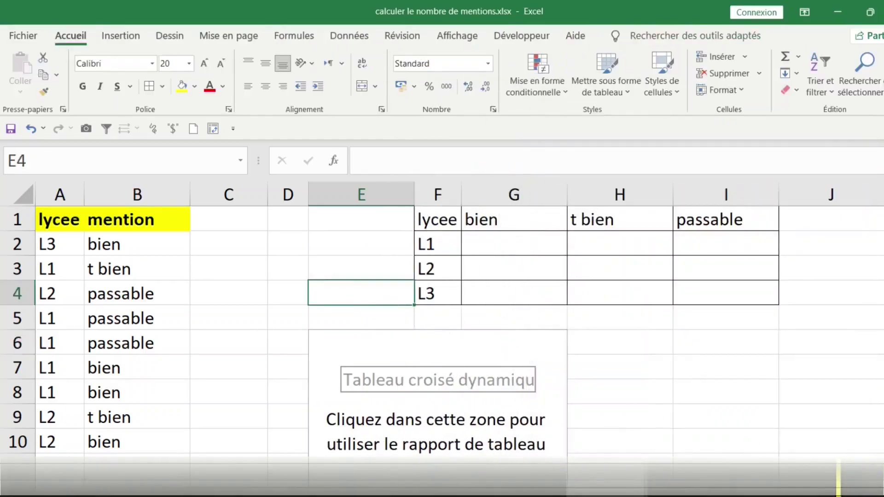
scroll(442, 336, "down", 1)
scroll(442, 336, "down", 1)
scroll(442, 336, "down", 1)
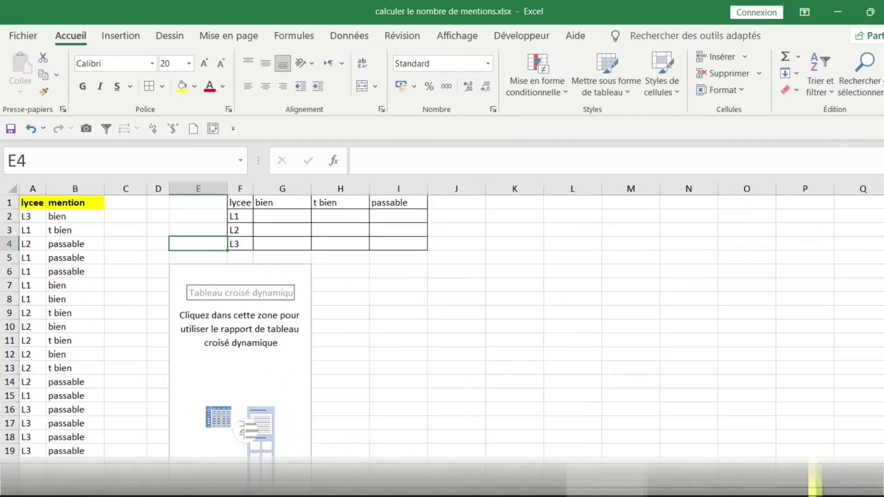
left_click(213, 325)
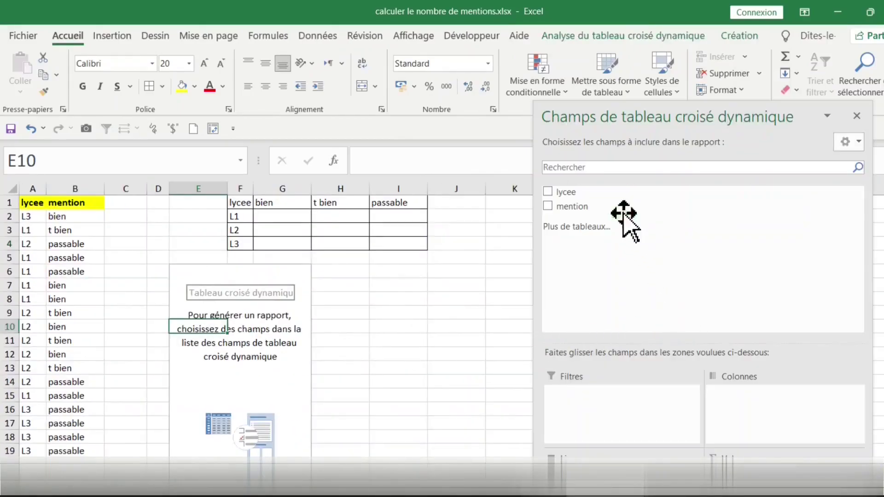
mouse_move(566, 192)
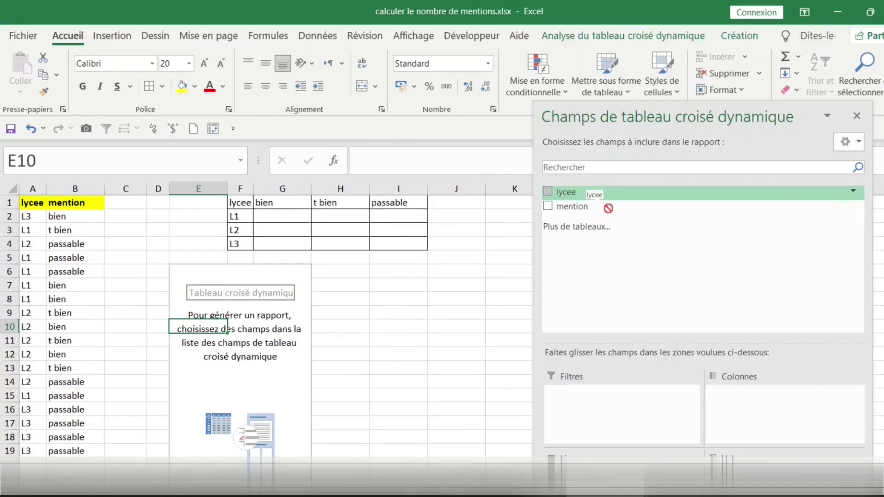
Lay out the pivot with lycee as columns, mention as rows and a count of mention as values
left_click_drag(594, 192, 604, 283)
left_click_drag(584, 365, 580, 469)
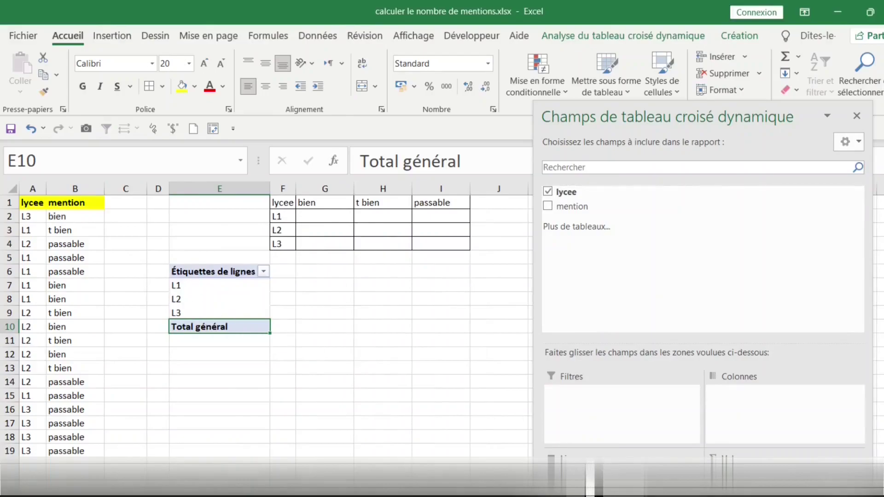
left_click_drag(592, 479, 722, 418)
left_click_drag(740, 389, 741, 390)
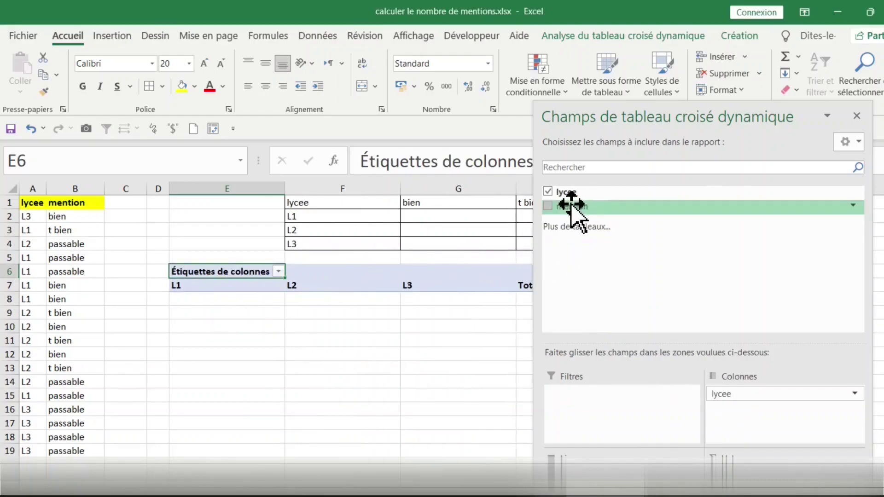
left_click_drag(570, 205, 567, 456)
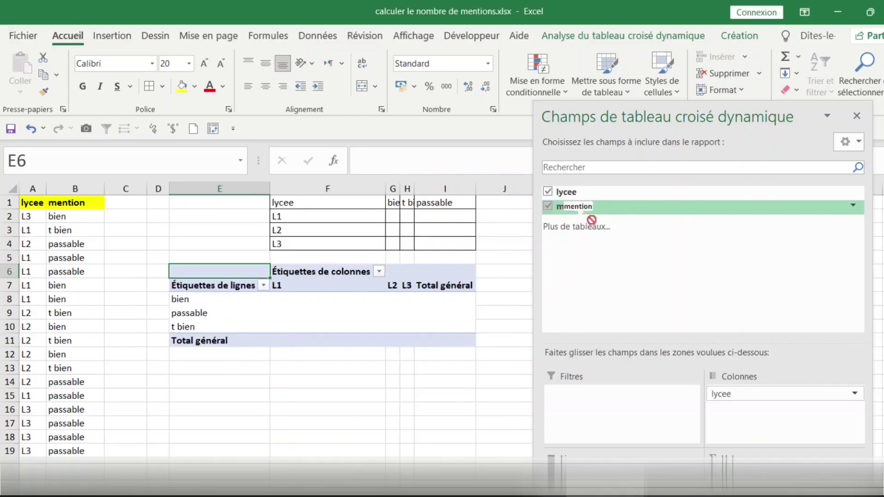
left_click_drag(576, 204, 726, 460)
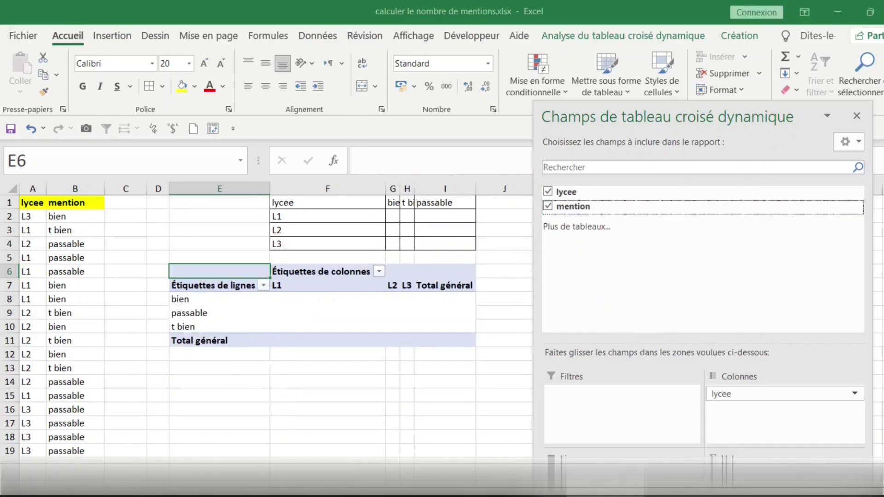
left_click(343, 409)
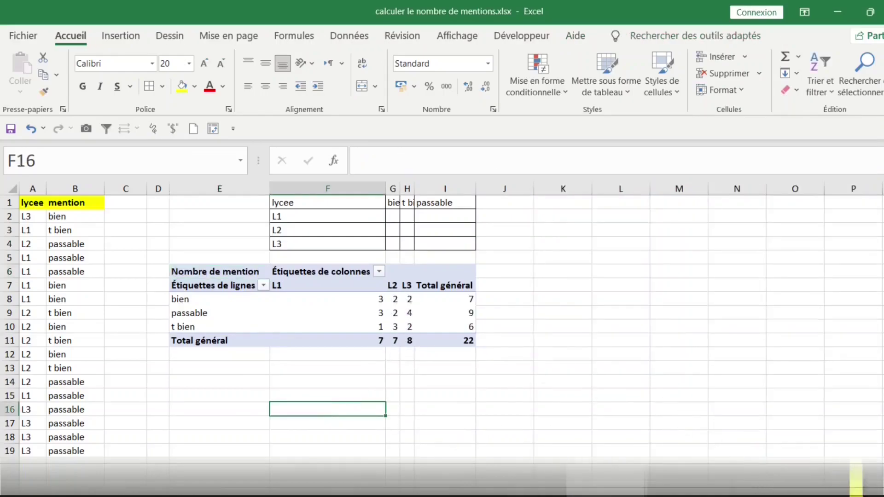
scroll(442, 323, "up", 2)
scroll(442, 322, "up", 1)
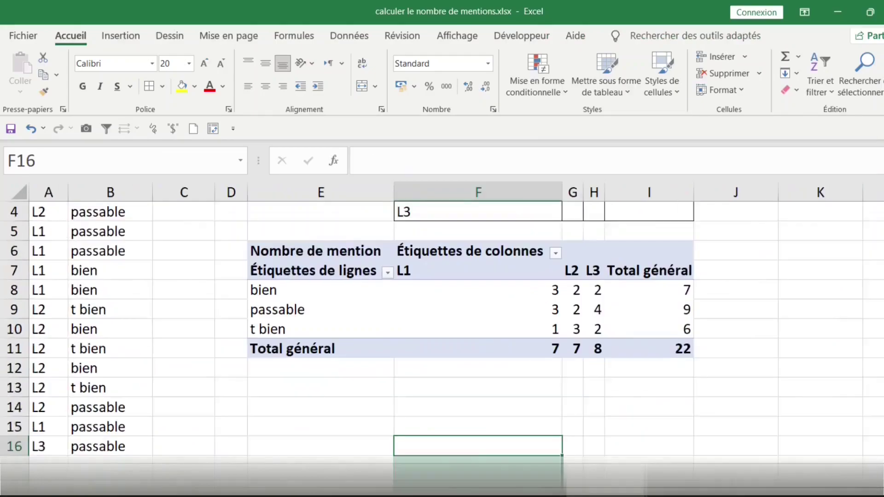
scroll(441, 322, "up", 1)
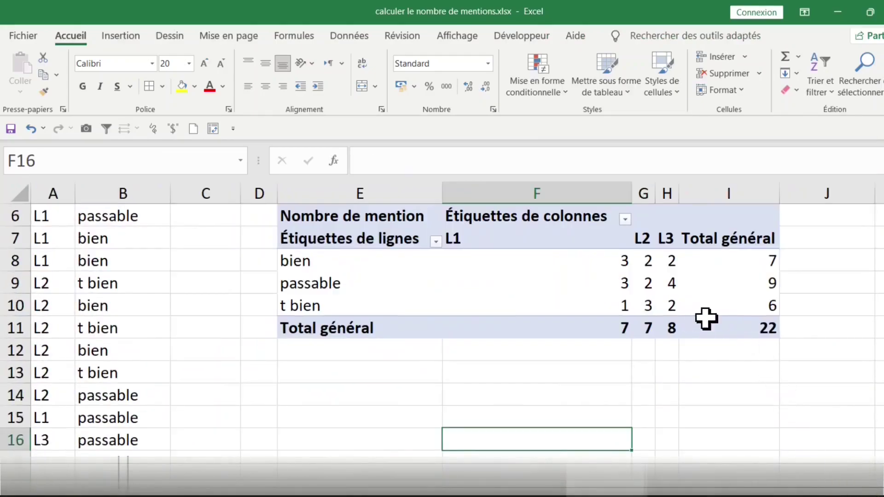
scroll(708, 318, "up", 1)
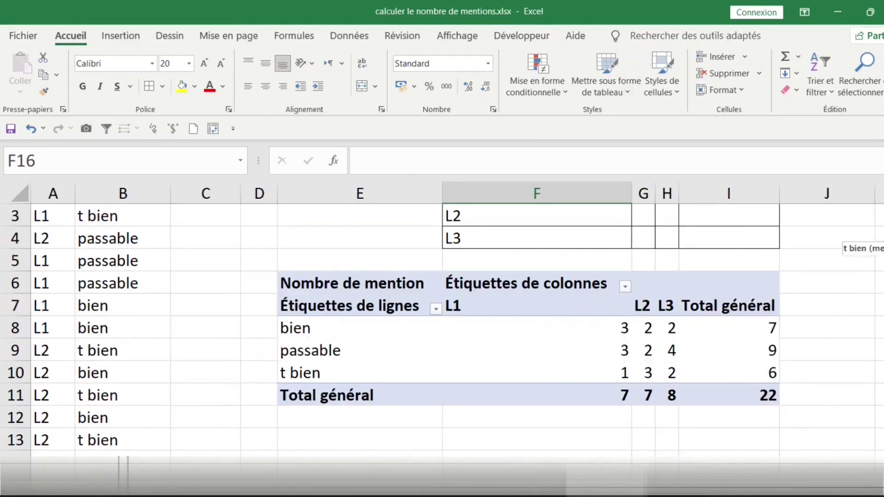
scroll(442, 322, "down", 2)
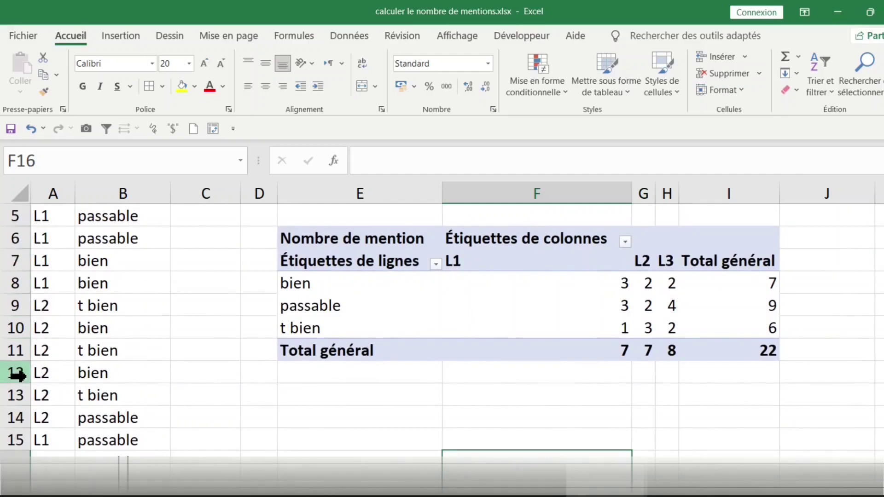
scroll(72, 342, "up", 2)
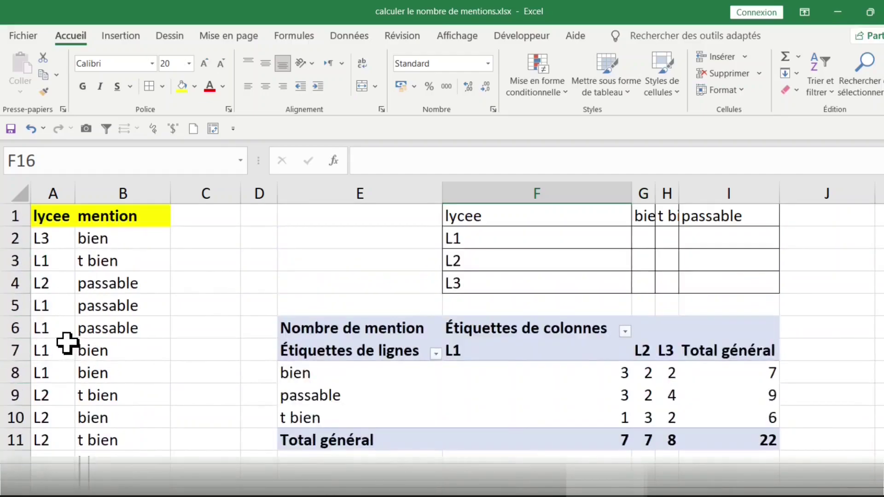
left_click(41, 218)
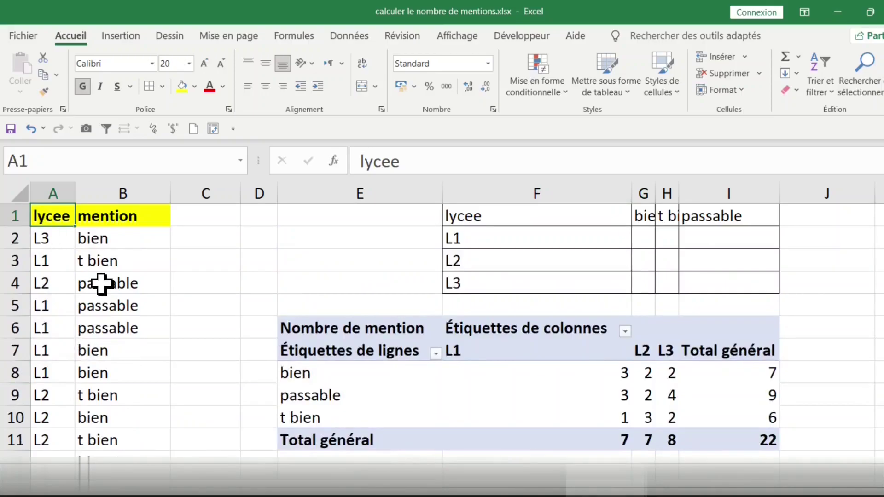
Set the pivot's report layout to Afficher sous forme tabulaire from the Création tab
left_click(97, 217)
left_click(554, 350)
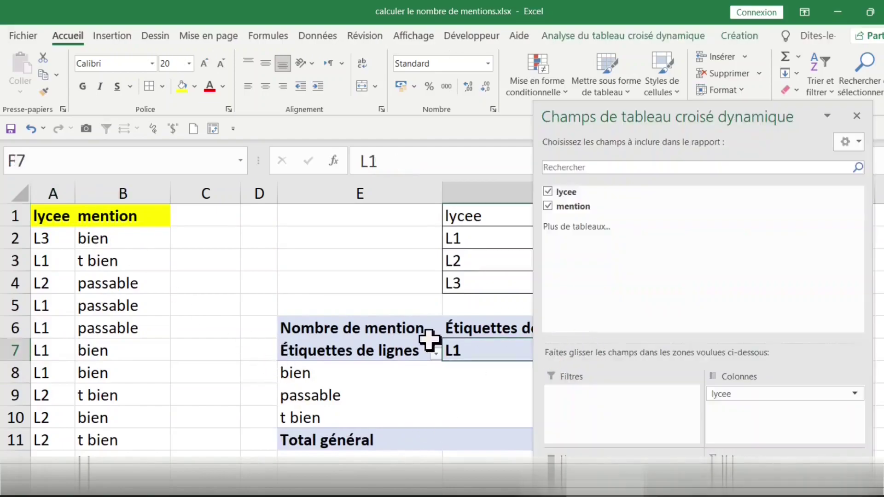
left_click(426, 348)
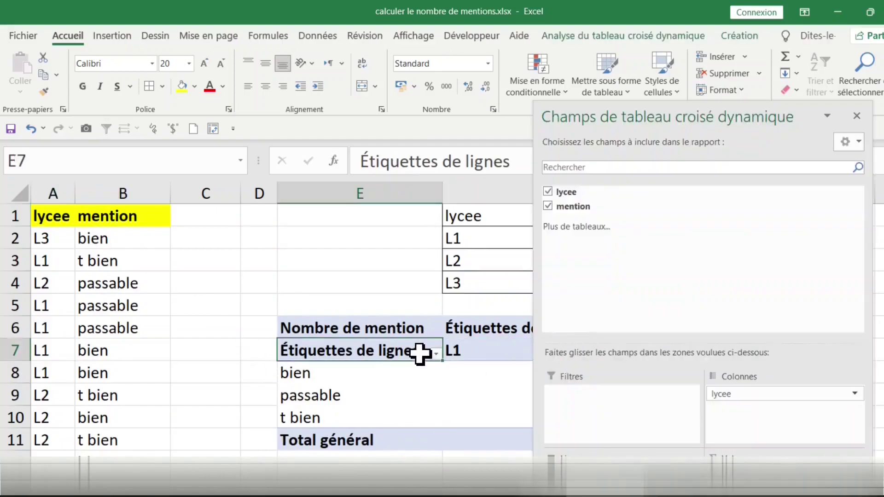
left_click(739, 37)
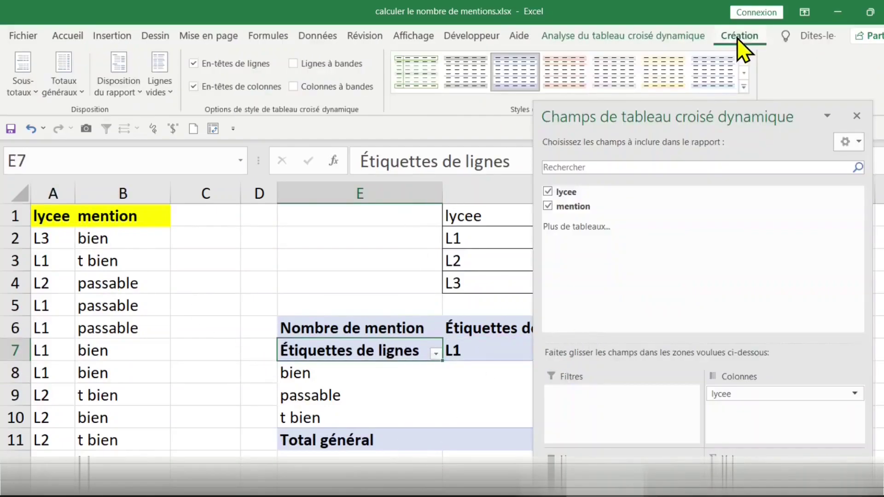
left_click(120, 94)
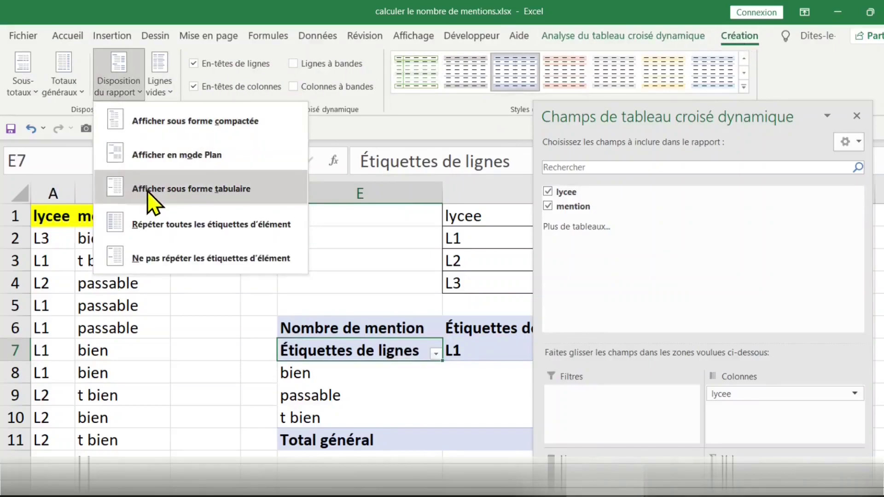
left_click(132, 188)
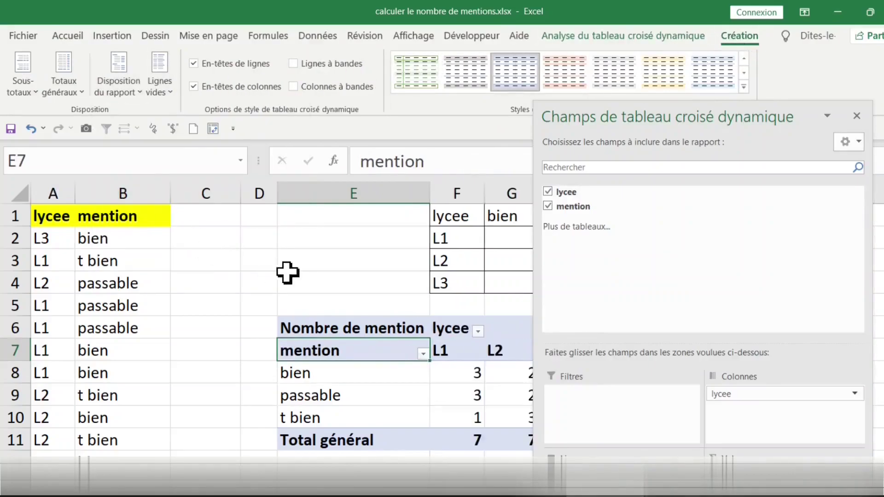
left_click(254, 263)
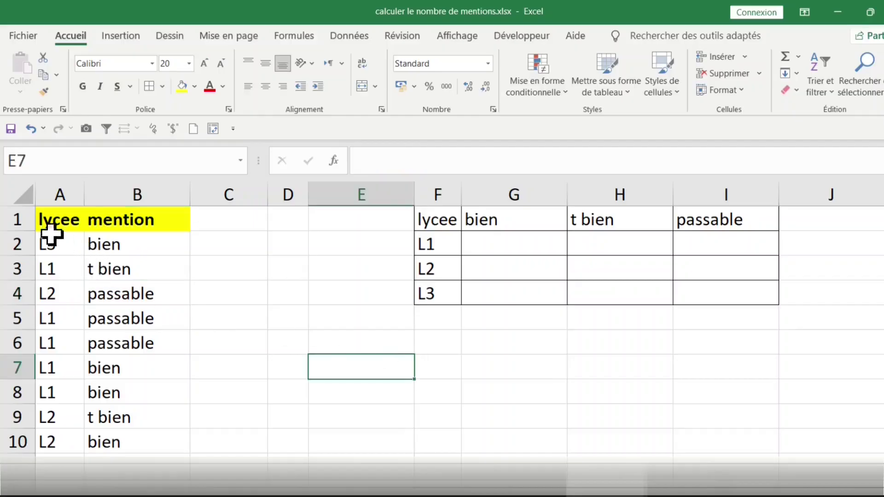
Select the lycee and mention data range A1:B23 and bring up the Insertion commands
left_click_drag(69, 220, 138, 408)
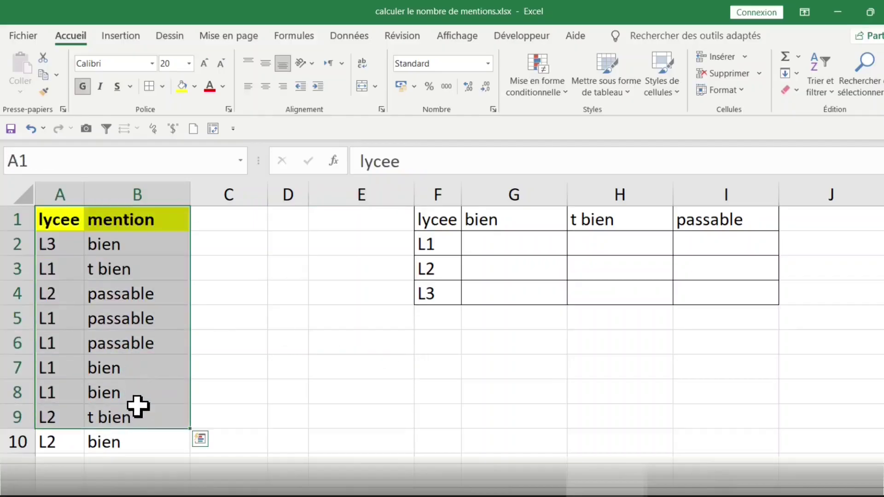
scroll(138, 408, "down", 3)
scroll(138, 408, "down", 2)
left_click(144, 396)
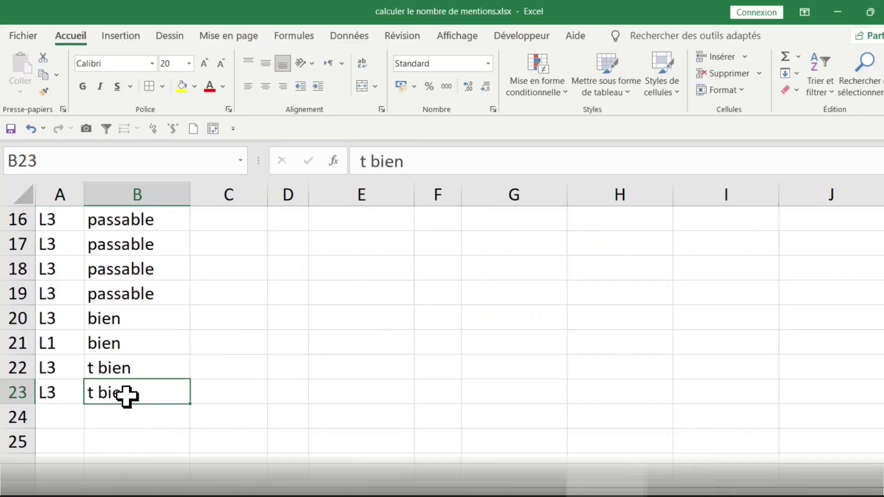
scroll(101, 382, "up", 5)
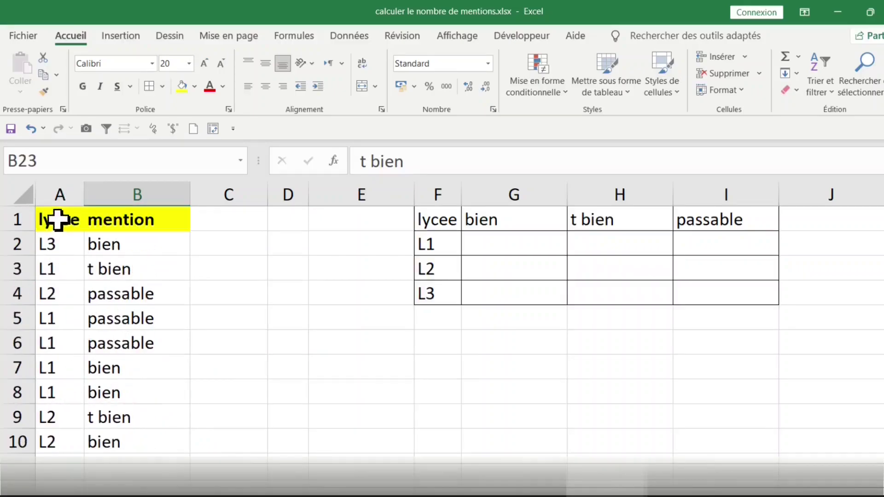
left_click_drag(40, 217, 138, 453)
scroll(134, 442, "down", 1)
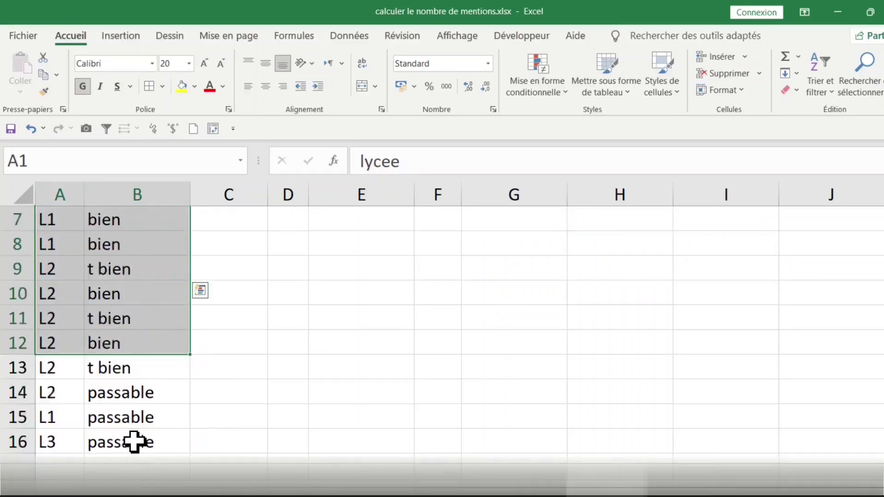
scroll(134, 438, "down", 1)
left_click(105, 318)
scroll(184, 324, "up", 3)
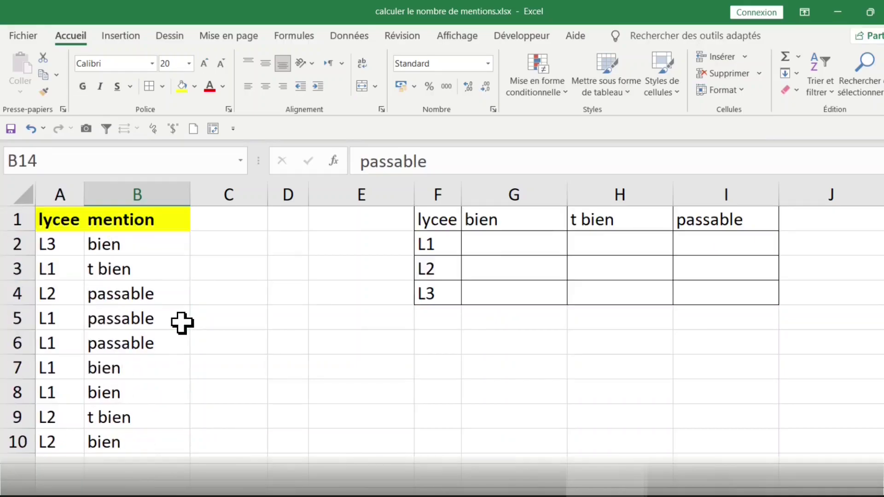
left_click(112, 39)
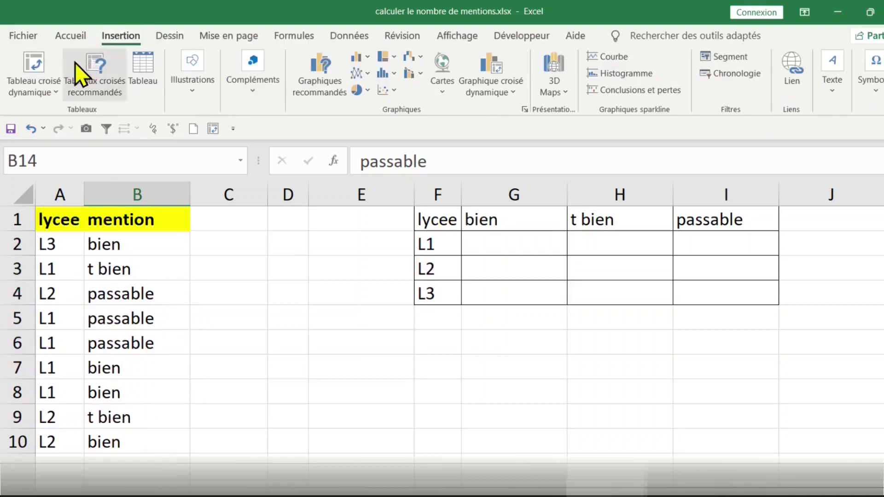
Create a new empty pivot table at E6 from the lycee and mention data
left_click(31, 68)
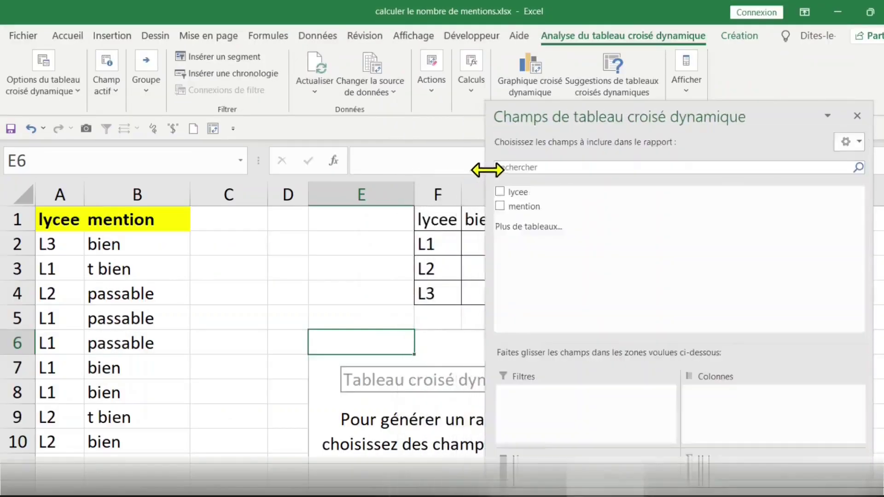
left_click_drag(399, 174, 533, 168)
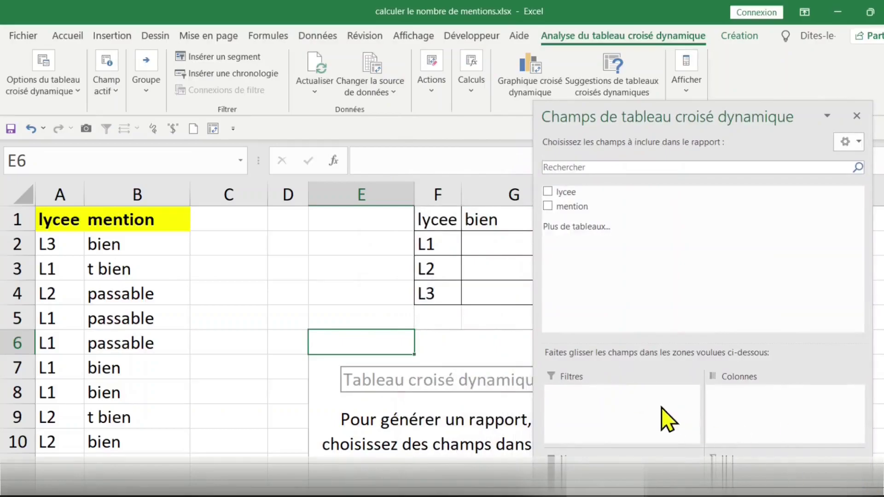
left_click(363, 299)
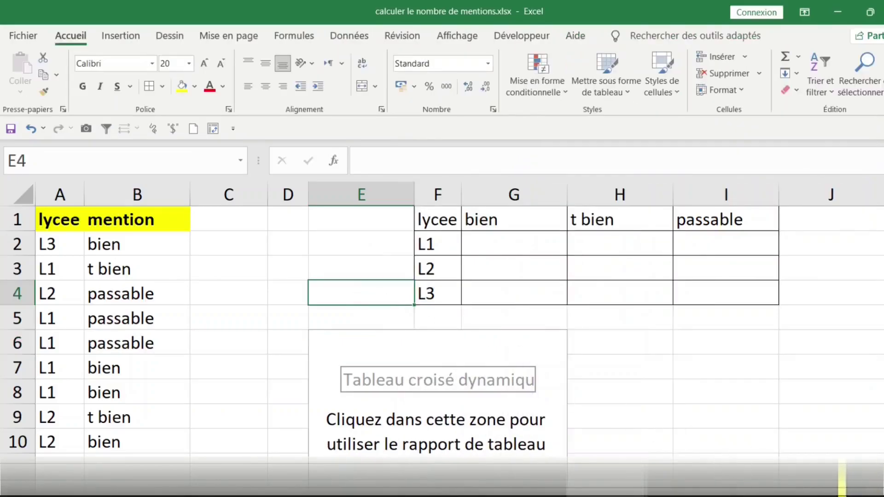
scroll(442, 336, "down", 1)
scroll(442, 336, "down", 2)
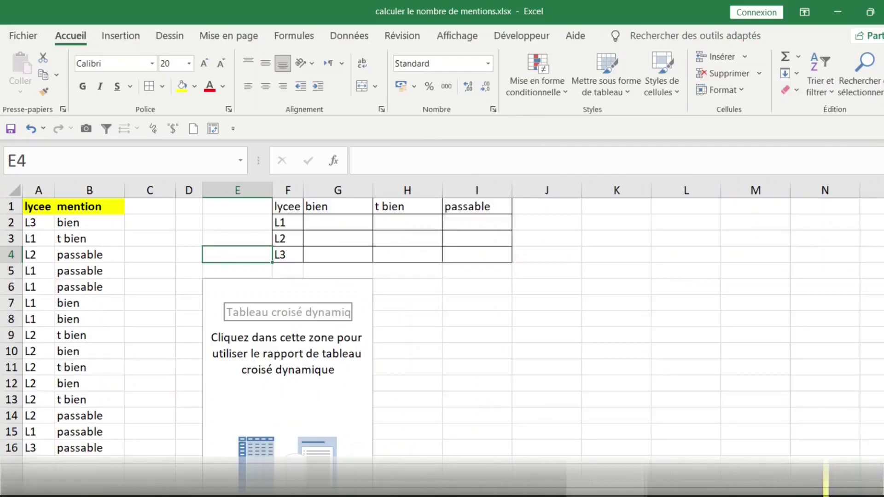
scroll(498, 371, "down", 1)
left_click(213, 326)
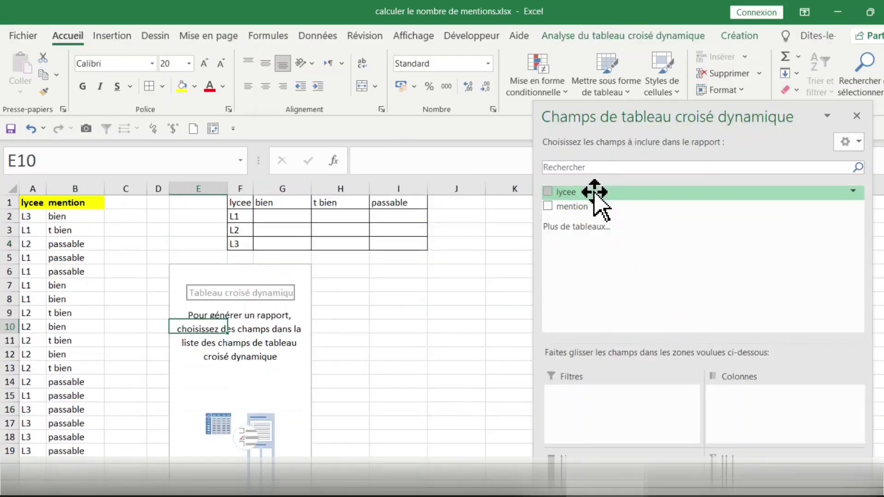
Put lycee in columns, mention in rows and count mention as values (bien 7, passable 9, t bien 6)
left_click_drag(594, 192, 607, 212)
left_click_drag(594, 388, 579, 465)
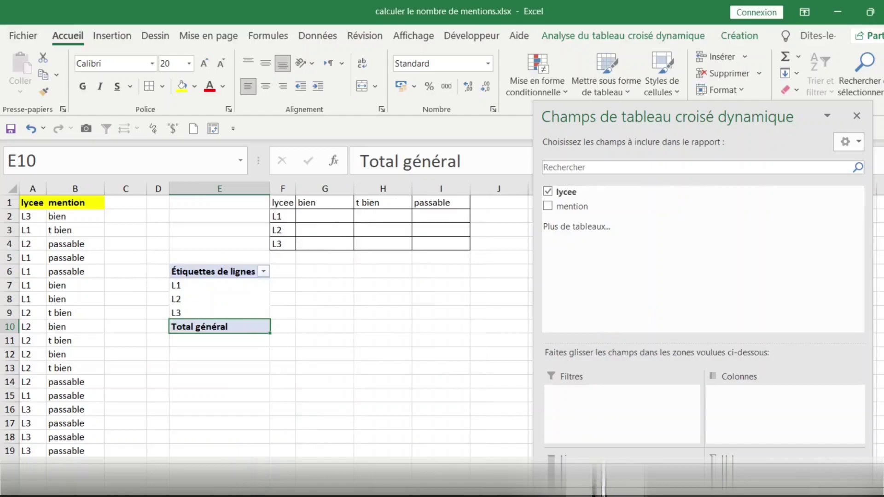
mouse_move(589, 465)
left_mouse_down()
mouse_move(737, 412)
mouse_move(739, 391)
left_mouse_up()
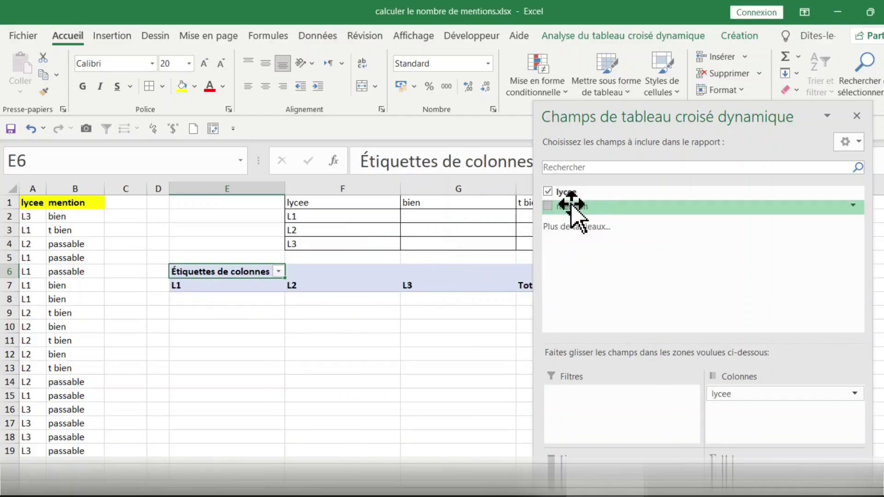
left_click_drag(571, 206, 575, 479)
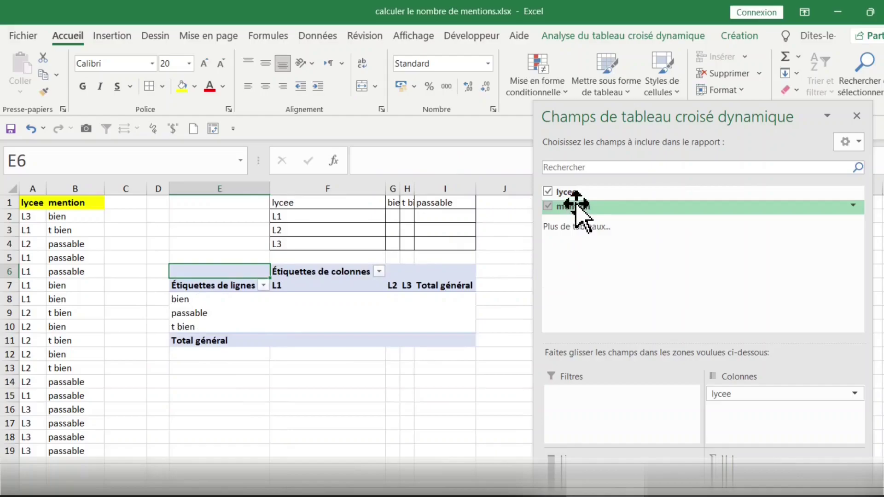
left_click_drag(576, 206, 609, 264)
left_click_drag(686, 394, 737, 470)
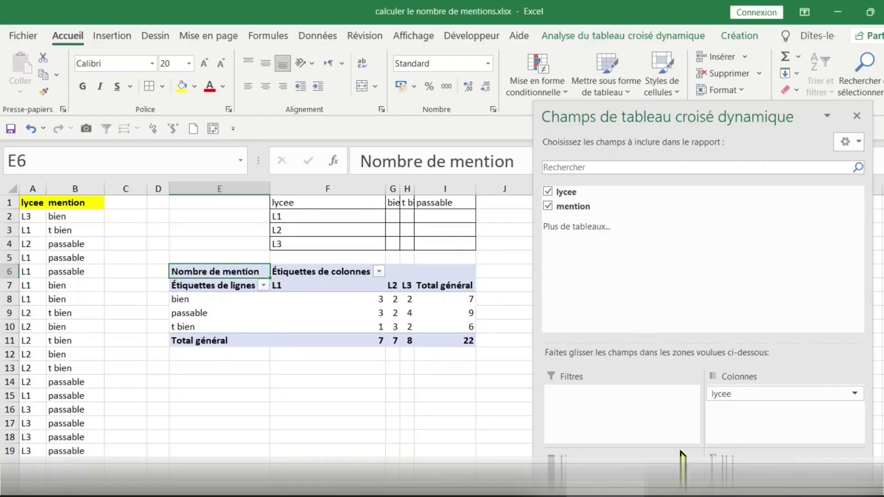
left_click(334, 410)
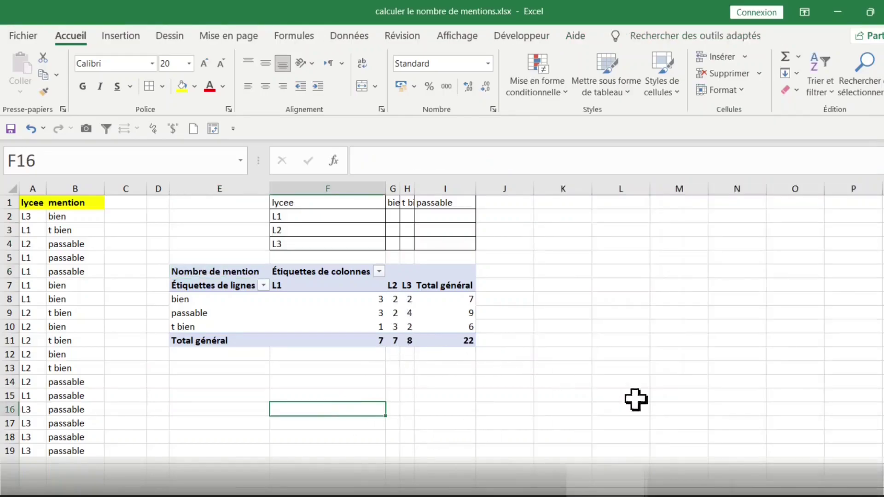
scroll(442, 322, "up", 1)
scroll(442, 322, "up", 1)
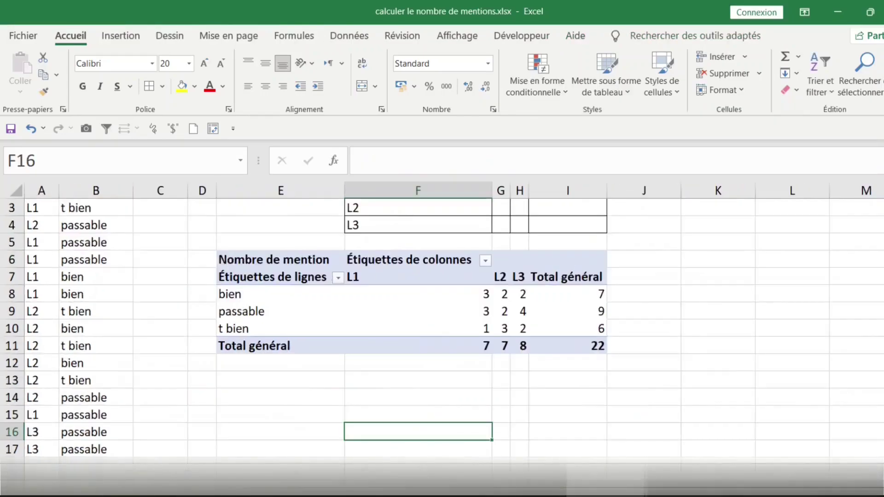
scroll(442, 322, "up", 1)
scroll(442, 322, "up", 1)
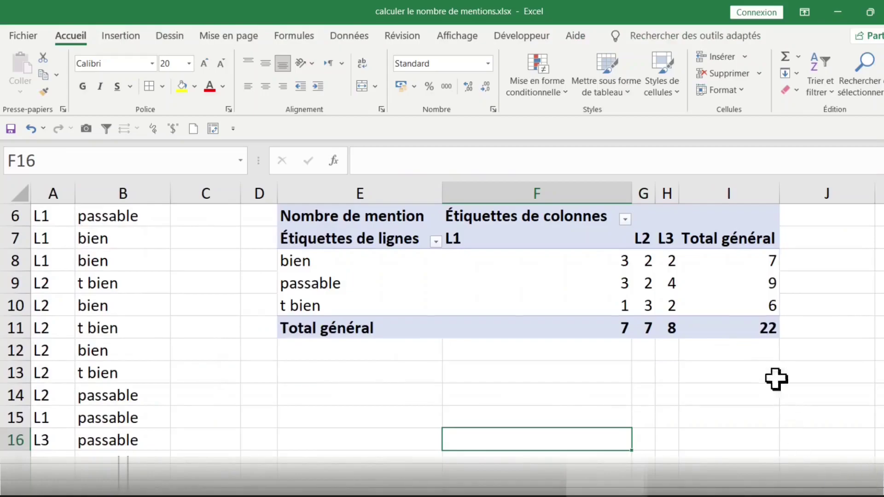
scroll(721, 319, "up", 1)
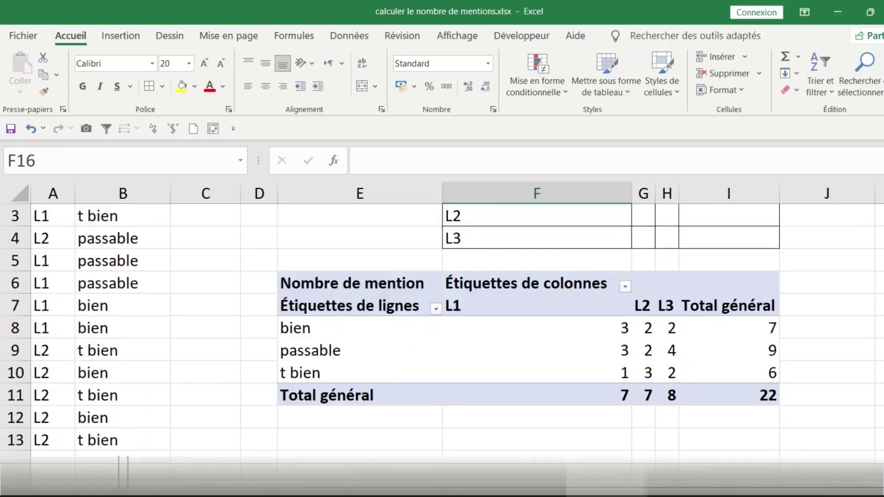
scroll(442, 323, "down", 2)
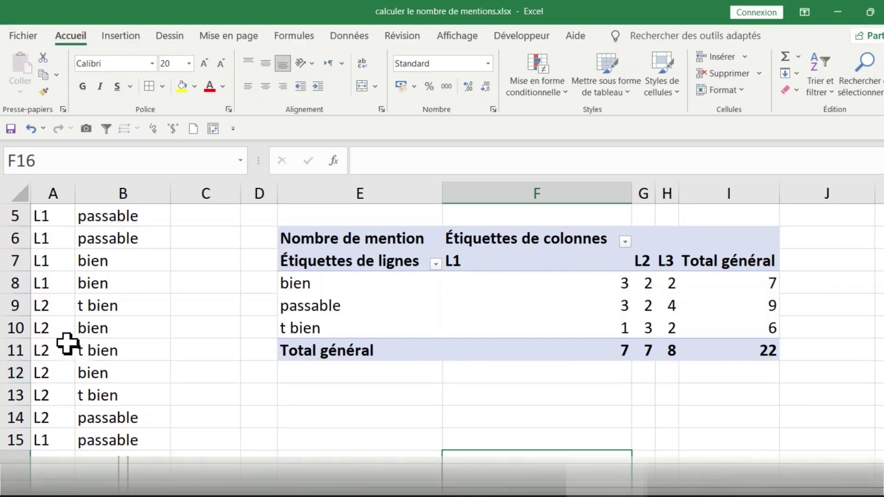
scroll(66, 343, "up", 2)
left_click(36, 217)
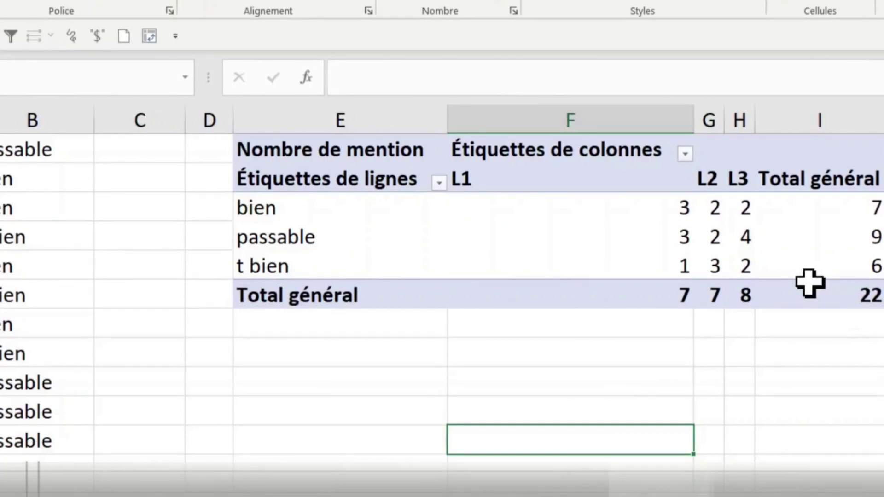
right_click(829, 237)
Drill down into the 9 passable mentions on a new detail sheet and review them
left_click(706, 207)
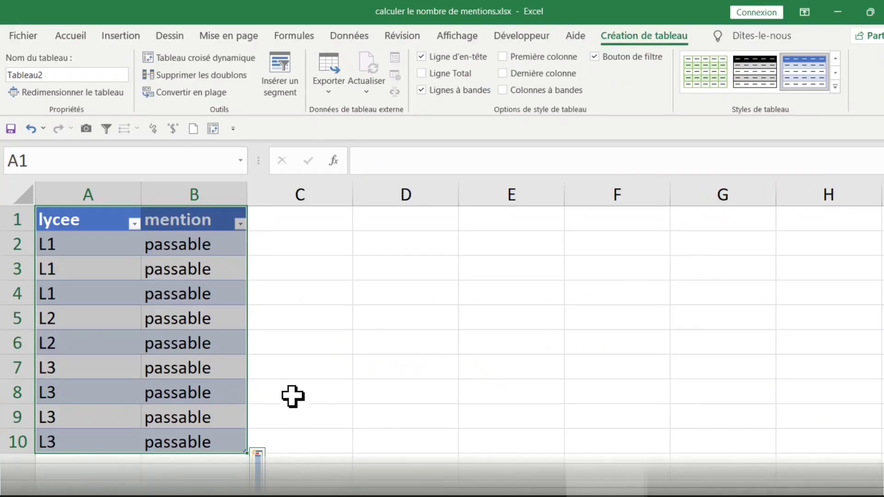
scroll(329, 393, "down", 2)
scroll(347, 401, "up", 1)
scroll(348, 401, "up", 1)
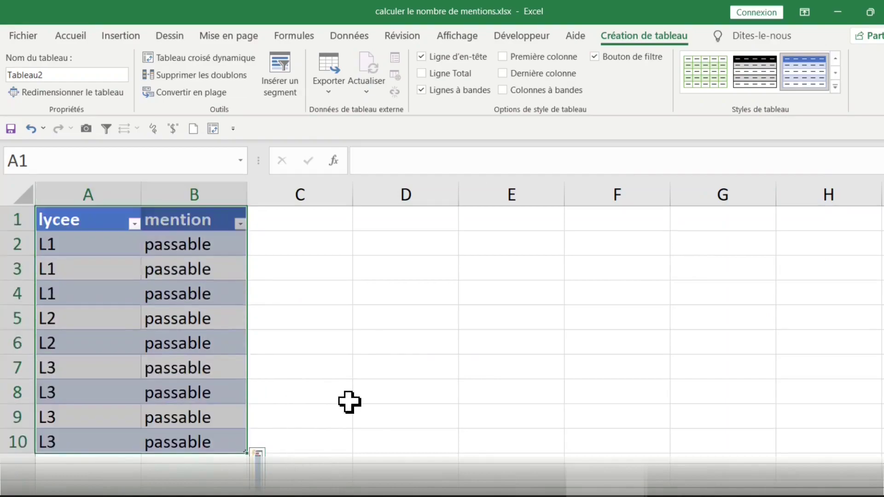
scroll(349, 402, "down", 1)
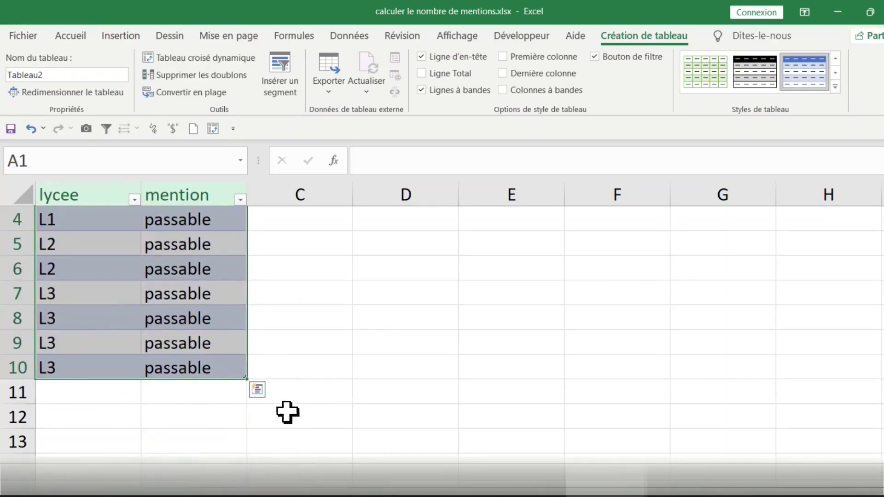
scroll(290, 407, "up", 1)
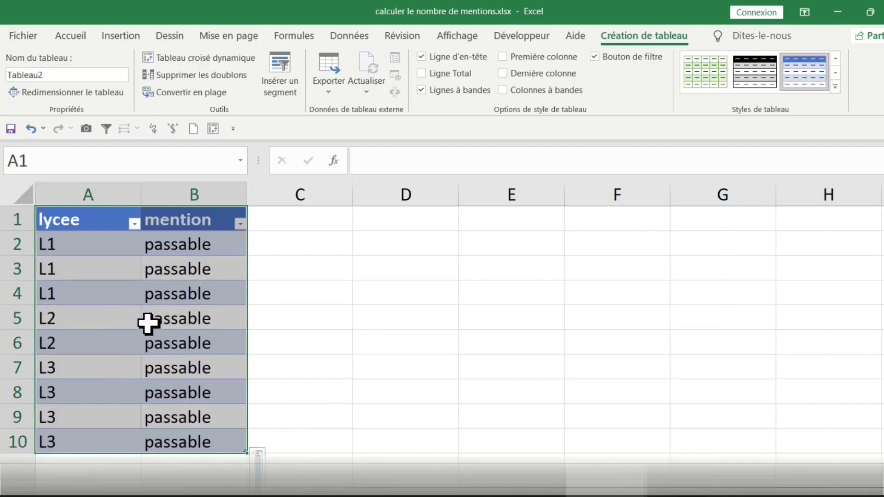
scroll(182, 434, "down", 1)
scroll(207, 443, "down", 1)
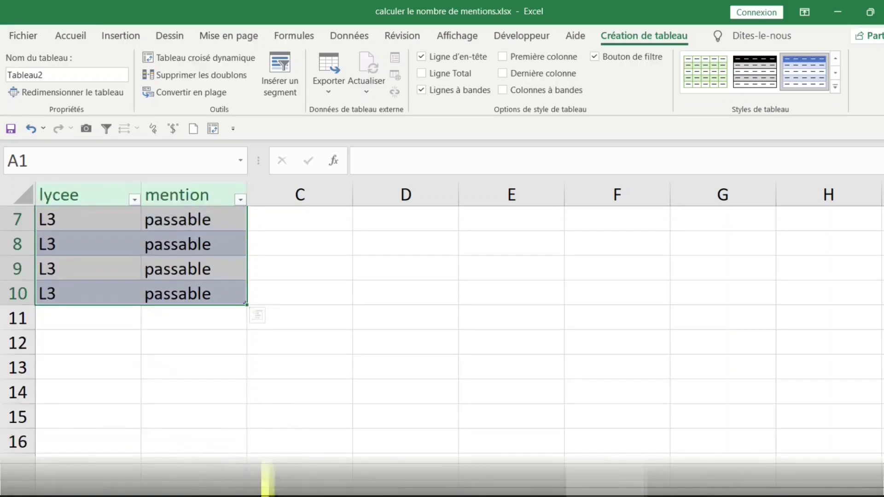
Return to sheet Feuil3 and select the L1 grand total cell F8 showing 7
left_click(257, 481)
key("ctrl+Page_Up")
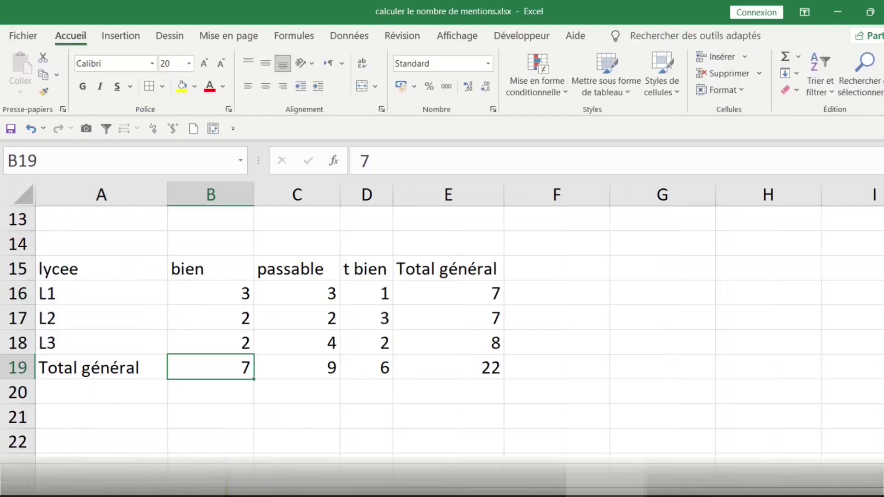
key("ctrl+Page_Up")
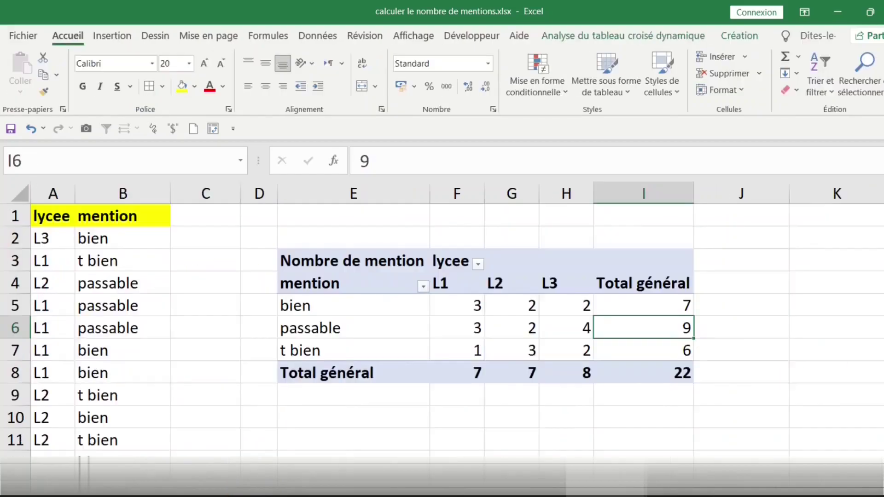
key("Down")
left_click(468, 367)
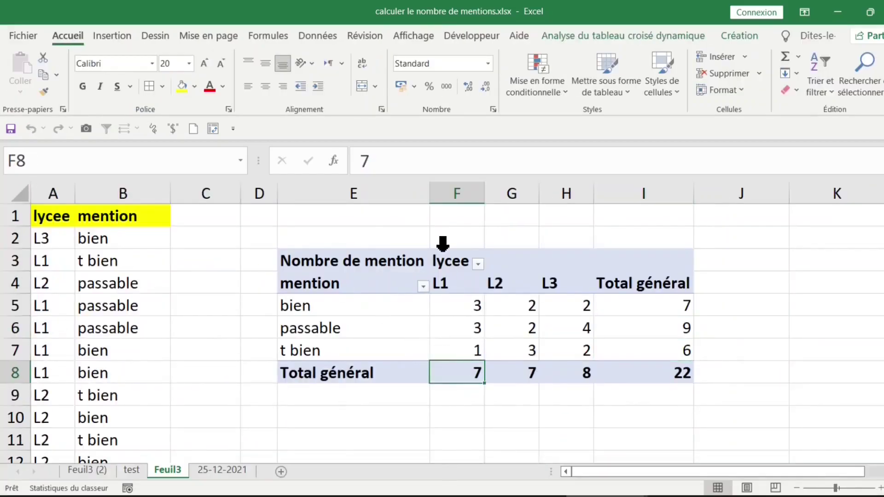
Browse the lycée values in the source list
left_click(49, 235)
left_click(52, 279)
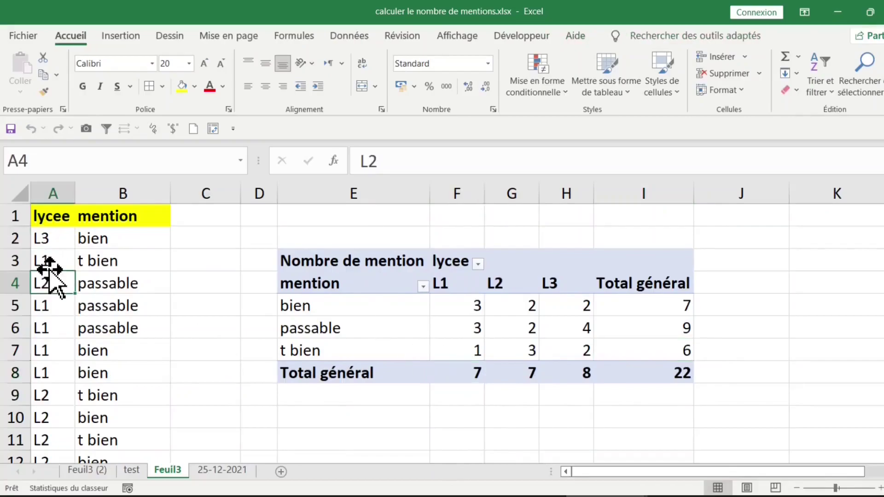
left_click(50, 328)
left_click(52, 372)
scroll(44, 355, "down", 3)
scroll(43, 355, "up", 3)
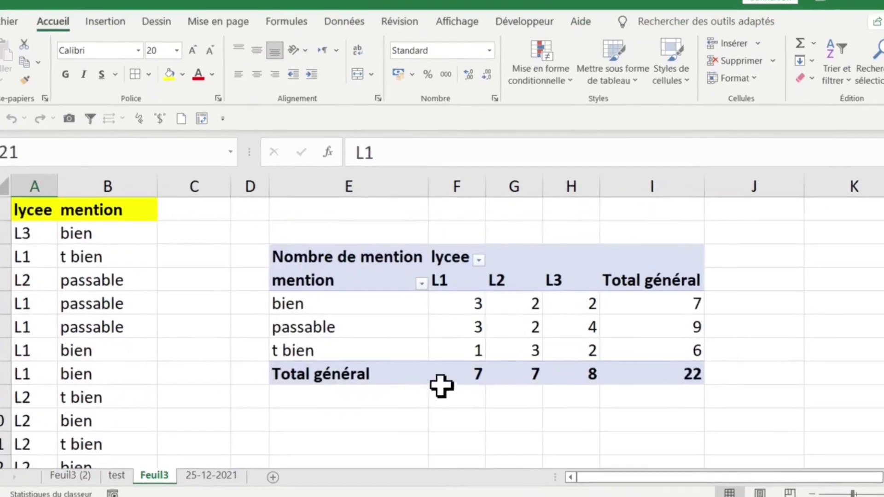
Show the detail records behind the L1 total of 7 via Afficher les détails, then select the pivot table
left_click(453, 370)
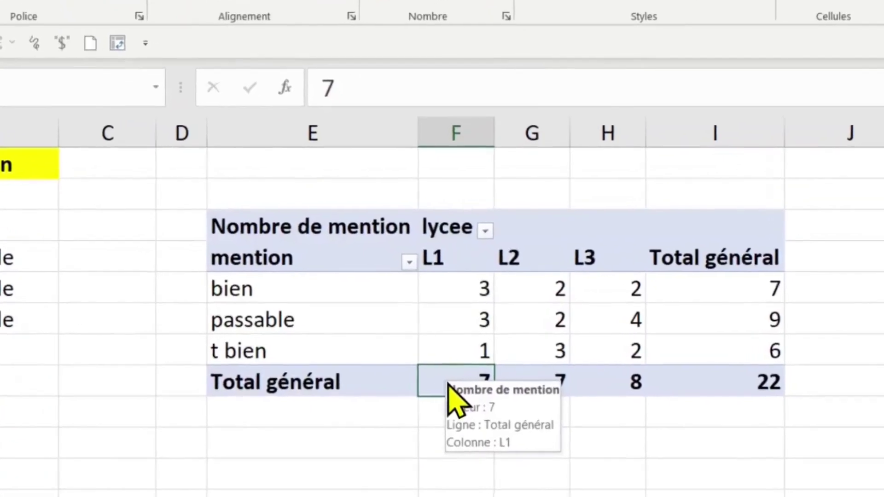
right_click(452, 374)
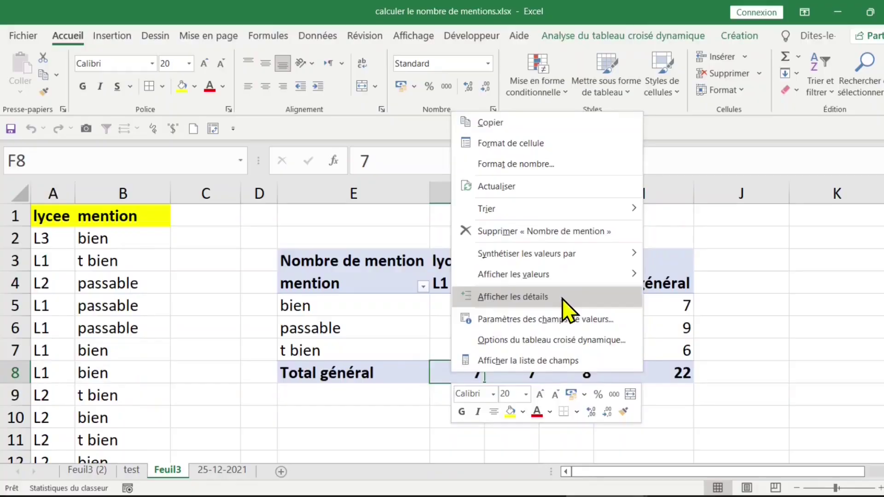
left_click(562, 301)
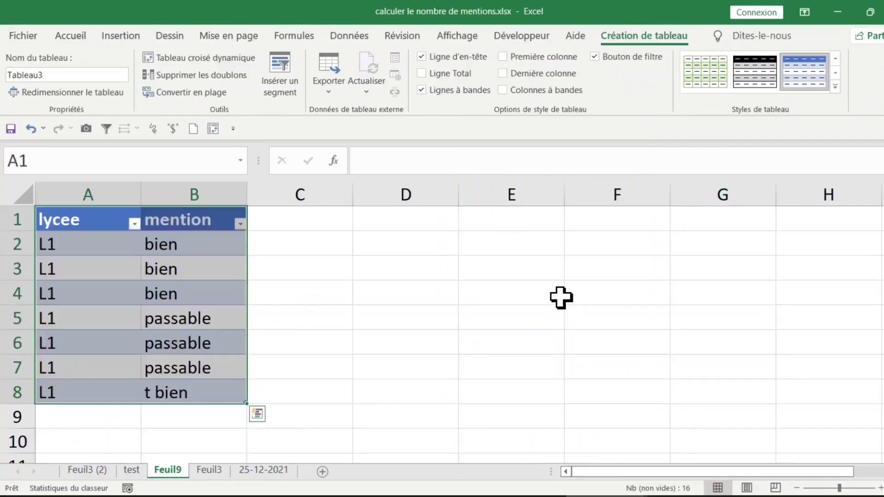
left_click_drag(65, 248, 68, 384)
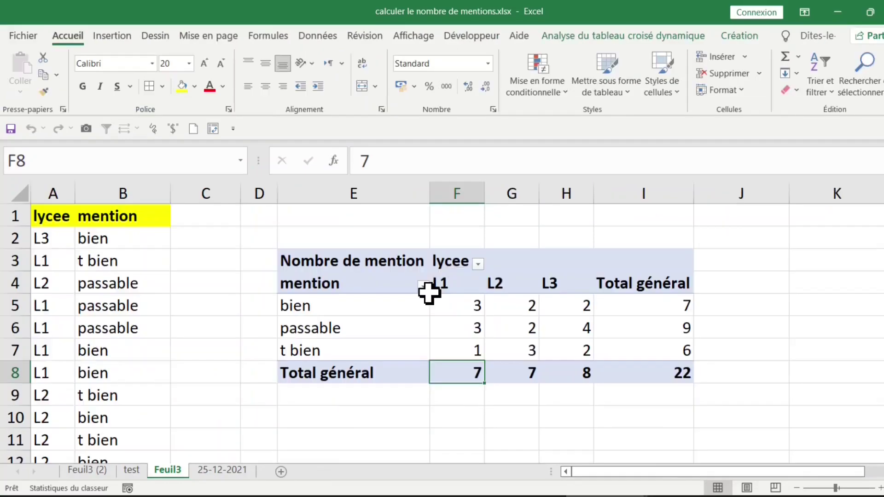
left_click(579, 374)
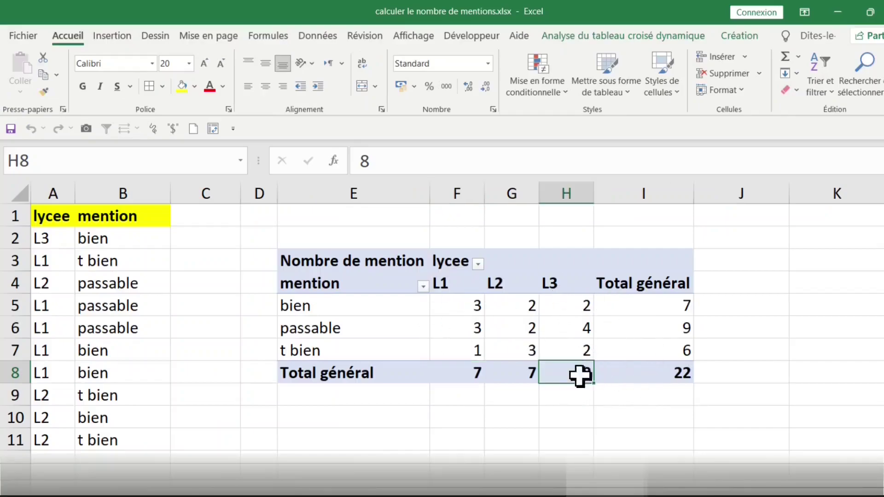
mouse_move(307, 263)
left_mouse_down()
mouse_move(562, 276)
mouse_move(631, 367)
left_mouse_up()
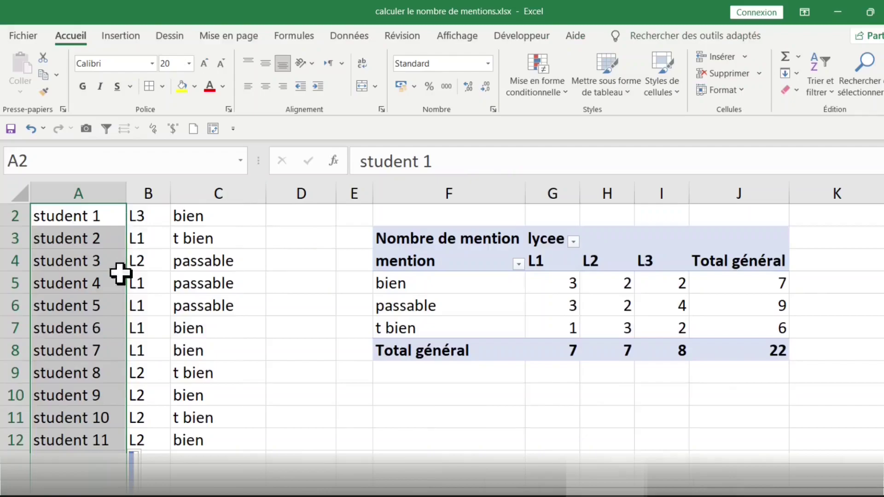
Make the student names student 1 to student 22 in A2:A23 bold
scroll(97, 405, "down", 2)
scroll(97, 405, "down", 2)
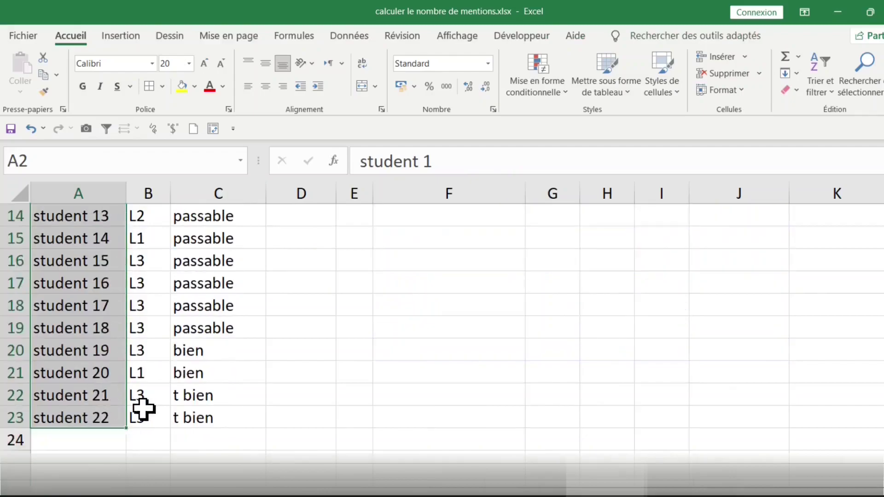
scroll(142, 410, "down", 1)
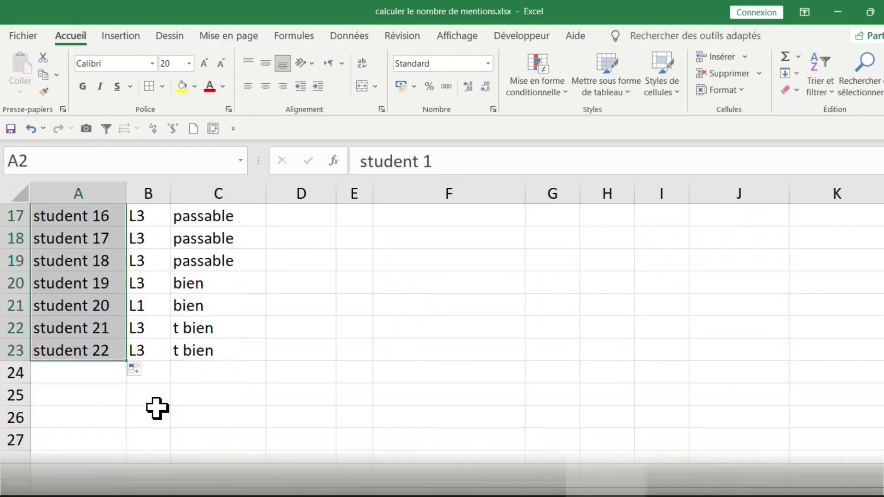
scroll(157, 408, "down", 1)
scroll(152, 359, "up", 2)
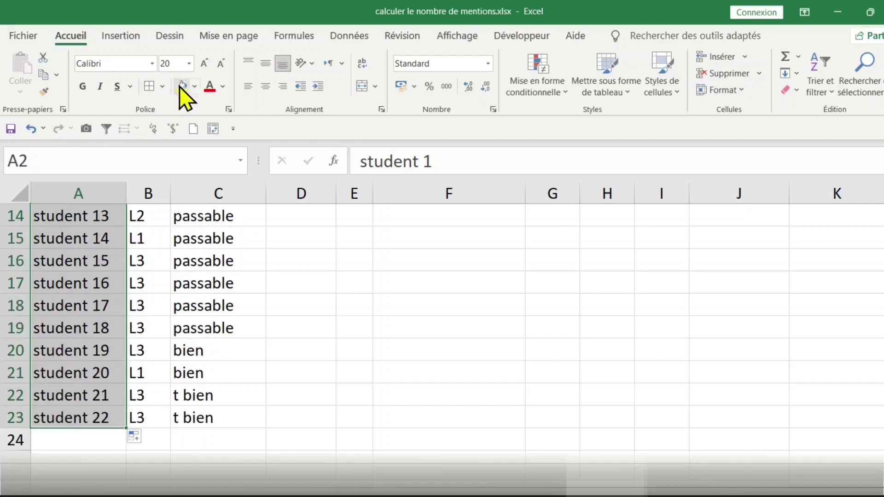
left_click(83, 88)
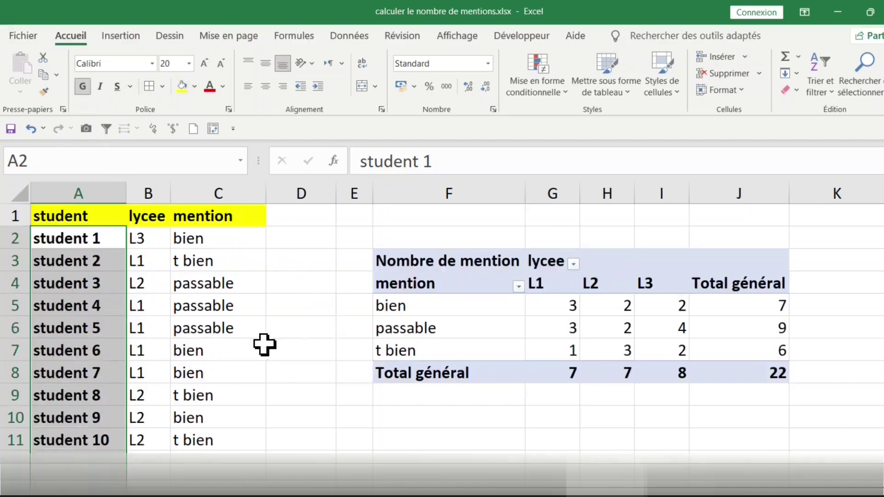
left_click(224, 308)
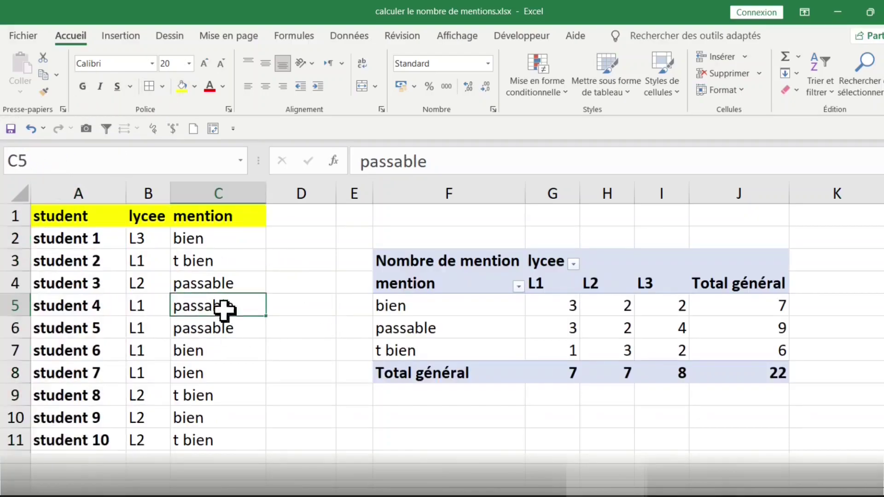
Select the L1 heading, the L1 bien count and columns E through J of the pivot
left_click(92, 221)
left_click(530, 285)
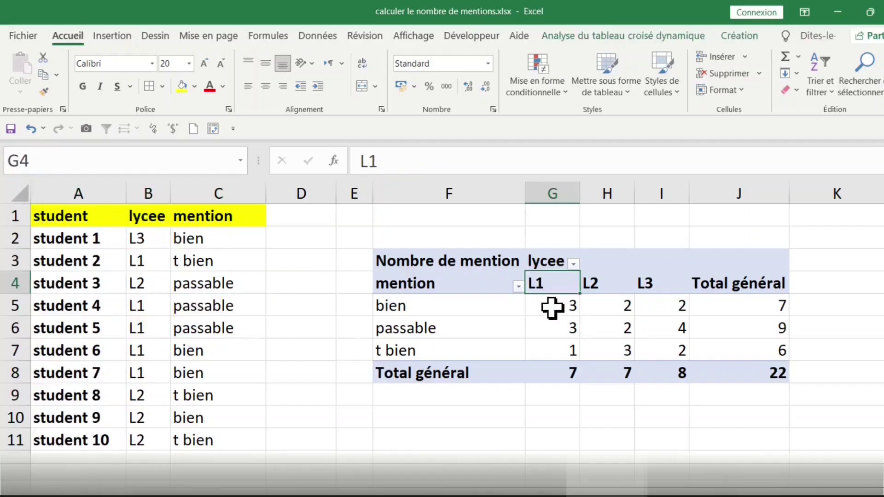
left_click(552, 308)
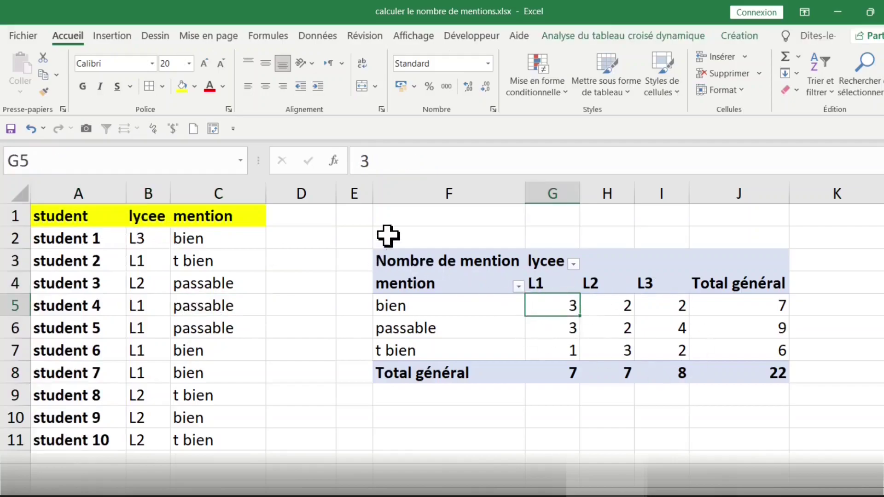
left_click_drag(352, 192, 768, 211)
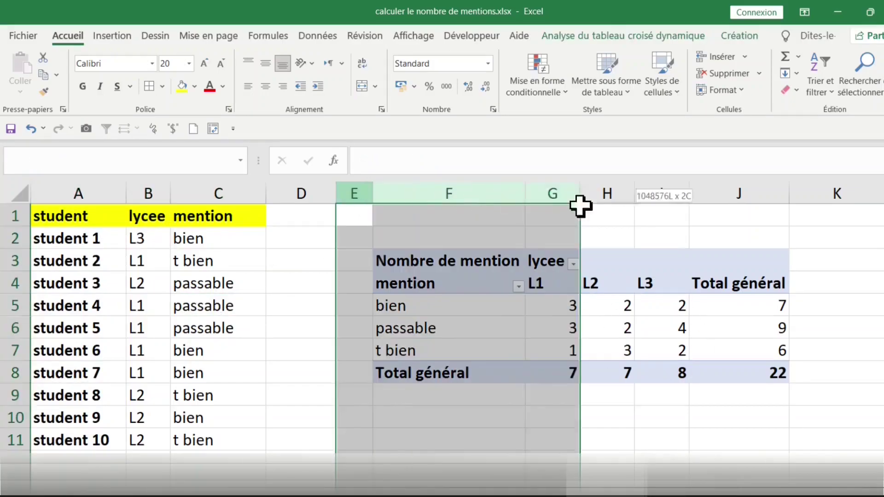
left_click(529, 313)
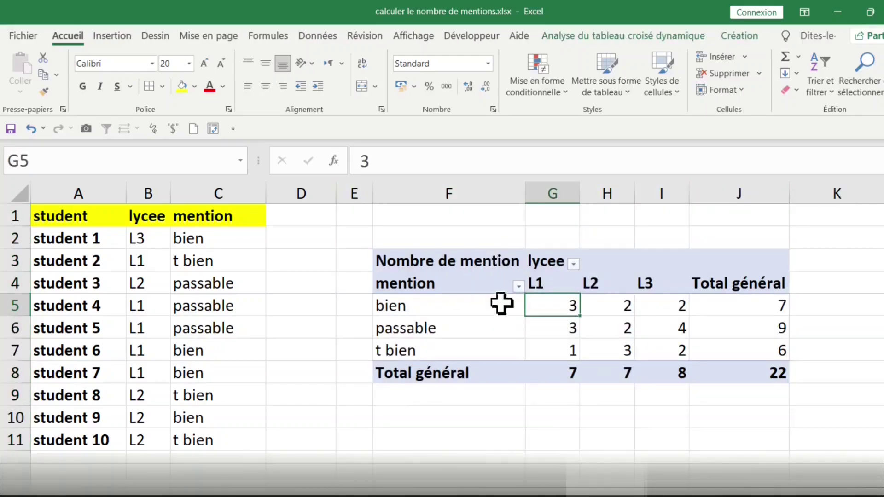
Choose Changer la source de données for the pivot from the Analyse du tableau croisé dynamique tab
left_click(681, 38)
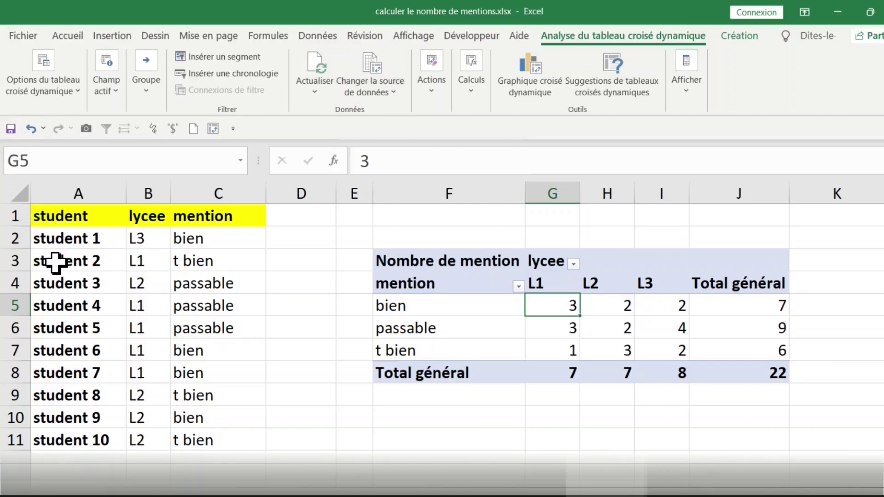
left_click(400, 98)
left_click(485, 262)
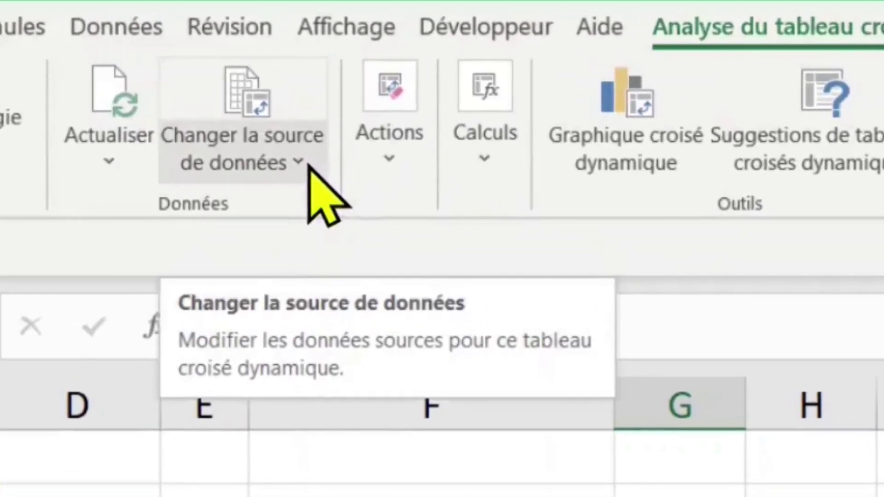
Make the student names in column A bold
scroll(83, 256, "up", 2)
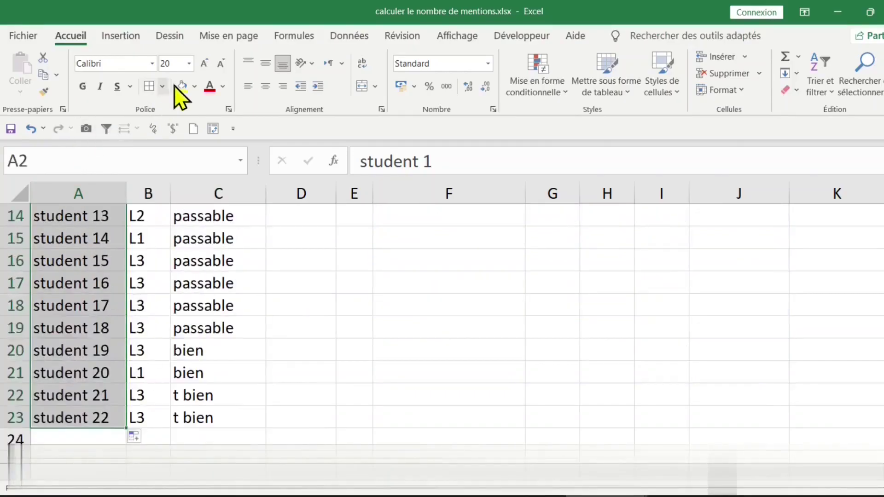
left_click(82, 86)
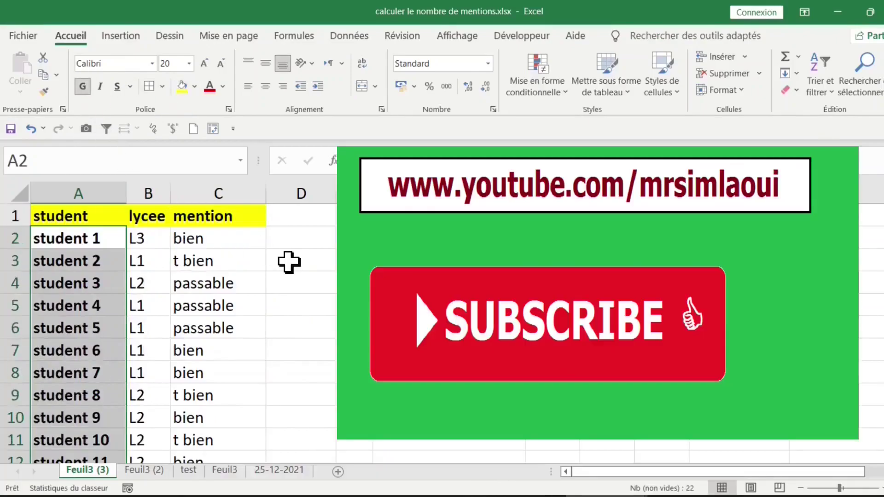
left_click(11, 129)
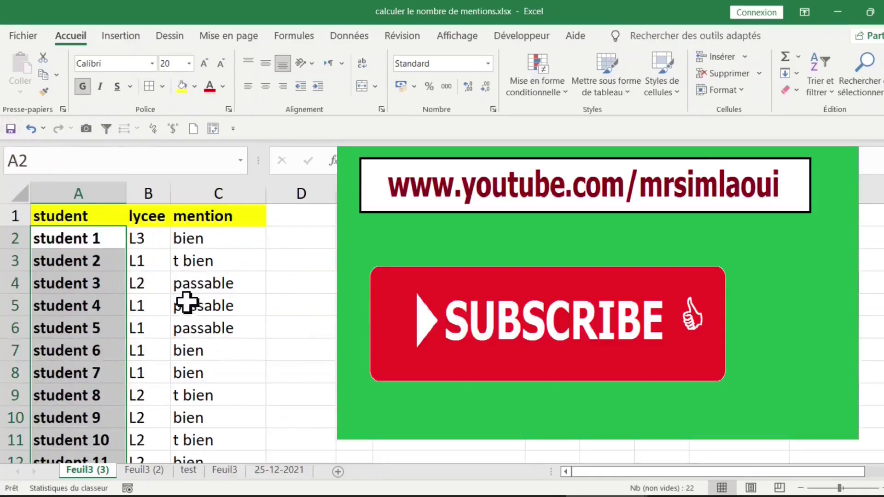
left_click(189, 303)
Select the student, lycee and mention data range A1:C23 with its headers
left_click_drag(69, 221, 148, 230)
left_click(580, 283)
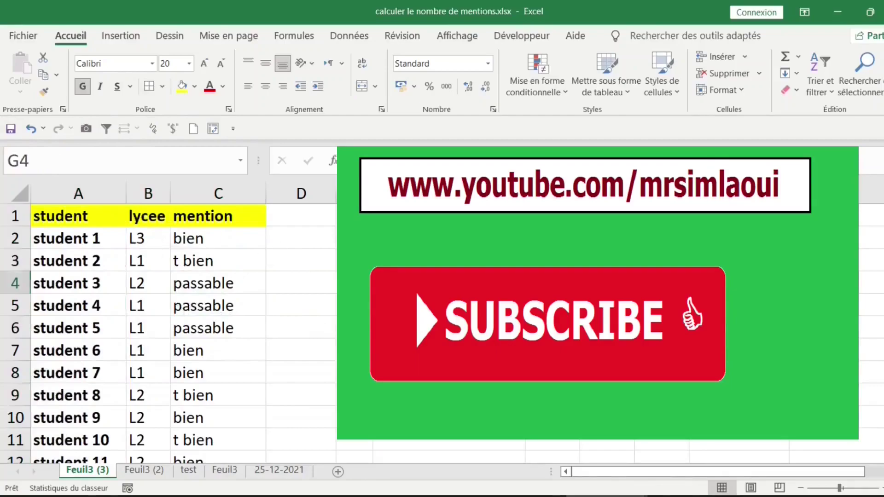
left_click(580, 306)
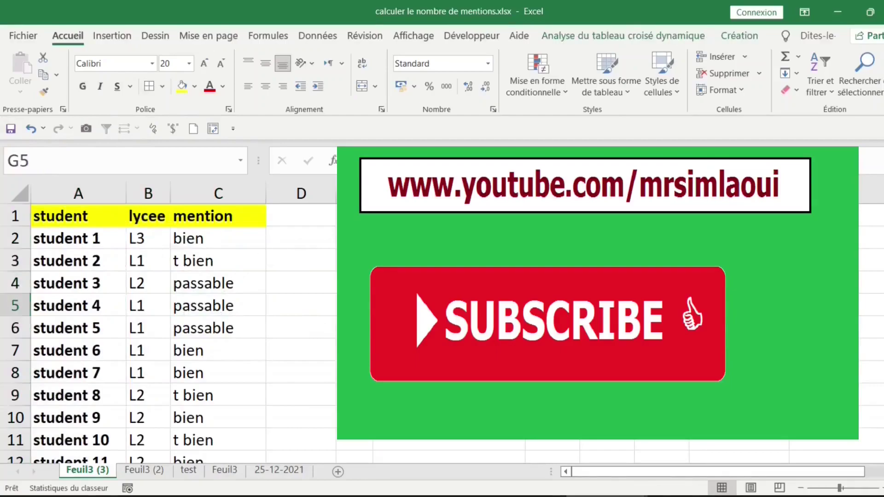
left_click(383, 216)
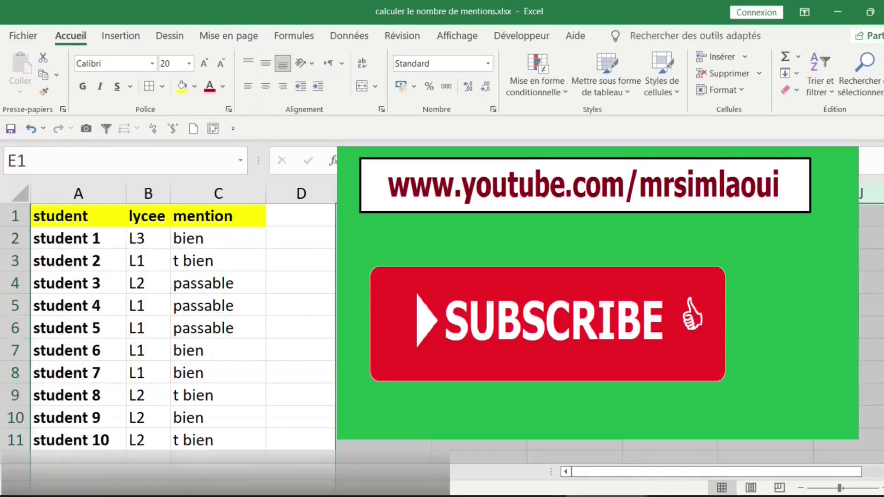
left_click(227, 284)
mouse_move(75, 219)
left_mouse_down()
mouse_move(198, 214)
mouse_move(198, 391)
left_mouse_up()
left_click(148, 306)
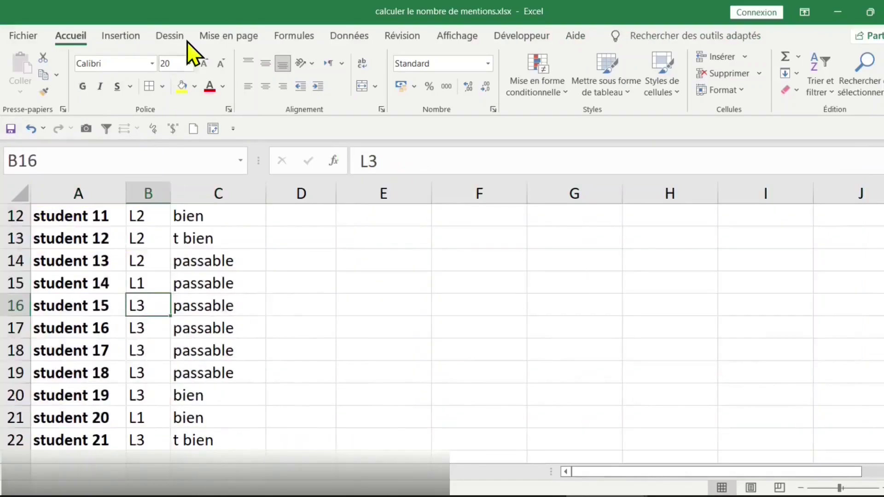
Insert a pivot table from A1:C23 on the existing sheet at cell F1
left_click(124, 36)
left_click(45, 70)
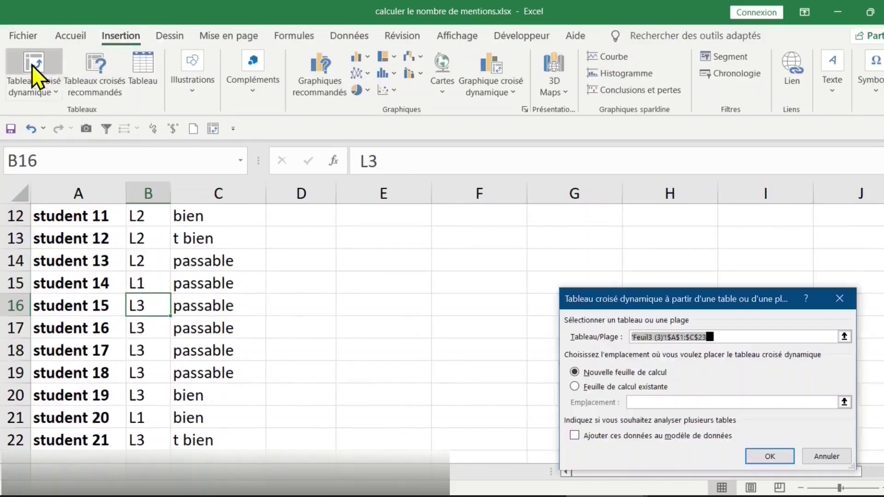
left_click(619, 386)
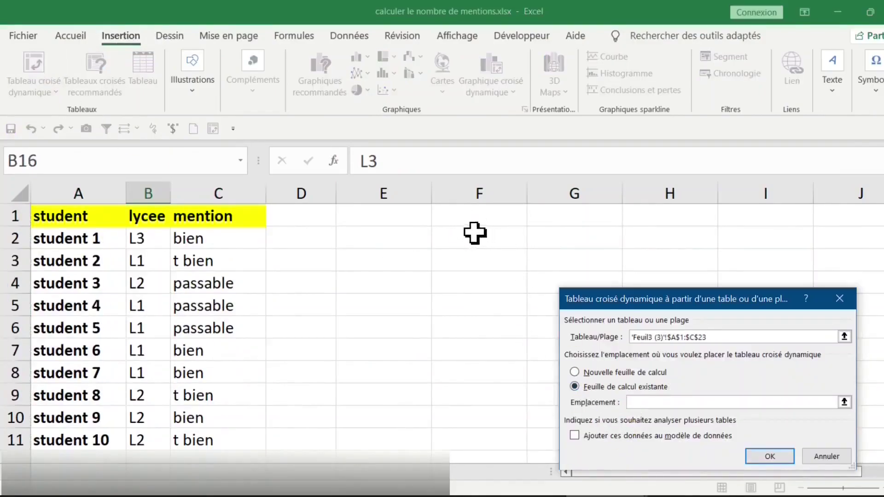
left_click(478, 215)
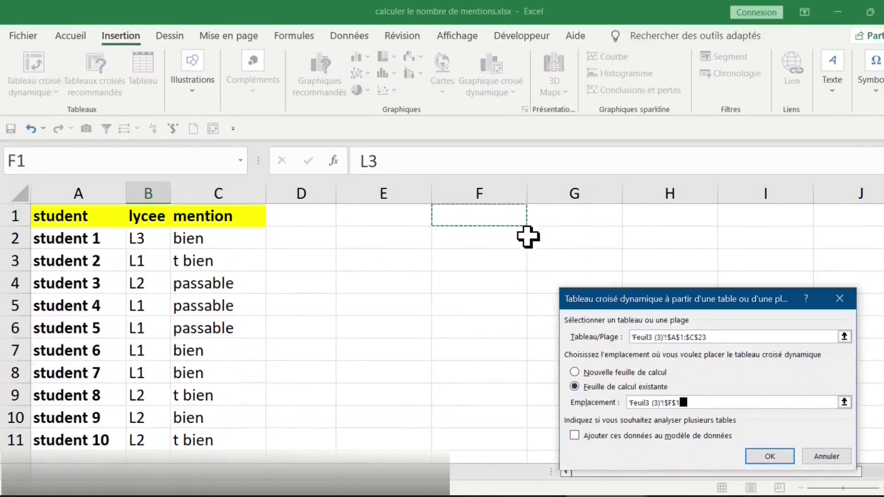
left_click(770, 456)
Hide the field list, zoom out, and select a cell in the empty pivot
left_click(856, 116)
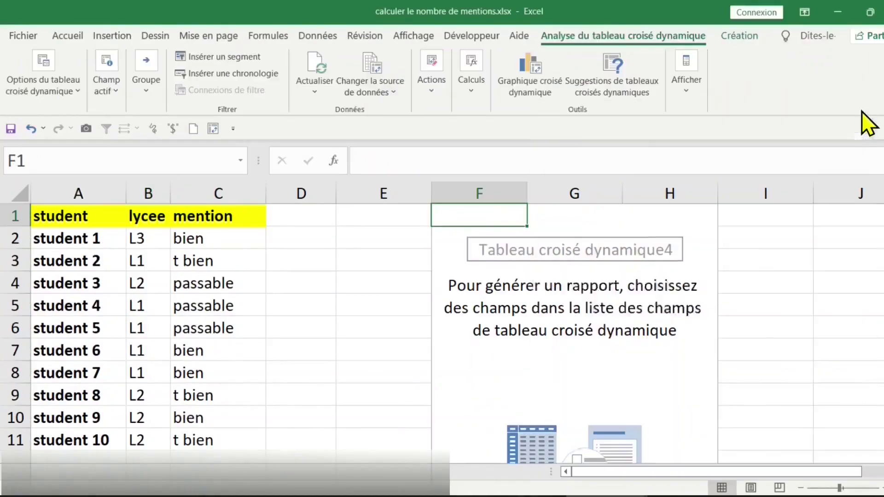
left_click(832, 488)
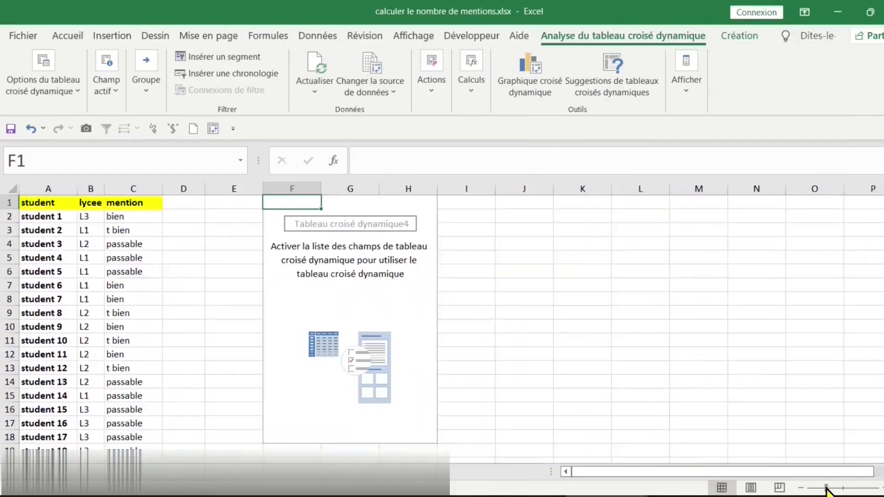
left_click(371, 298)
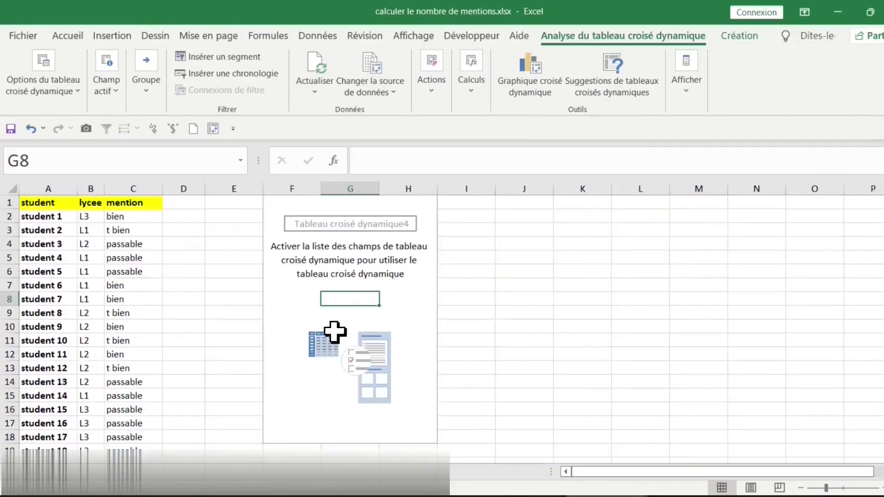
left_click(333, 272)
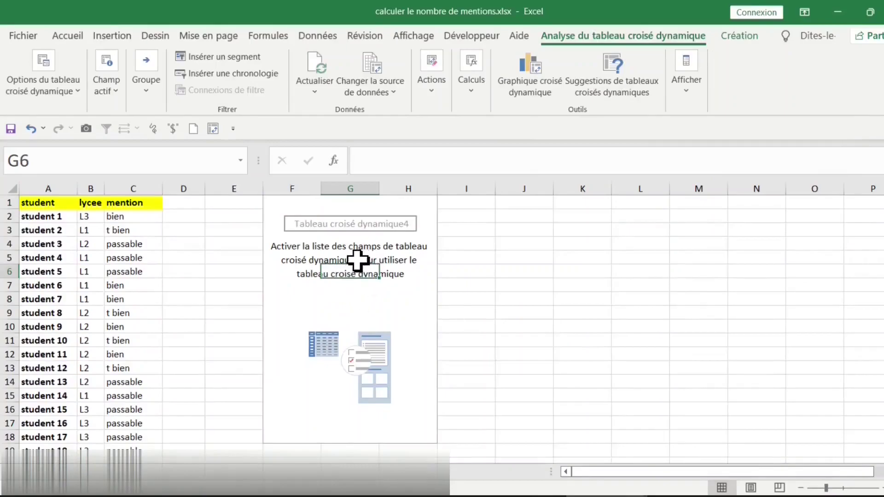
left_click(345, 258)
Put lycee in rows and mention in columns and values: L1 7, L2 7, L3 8, total 22
right_click(342, 261)
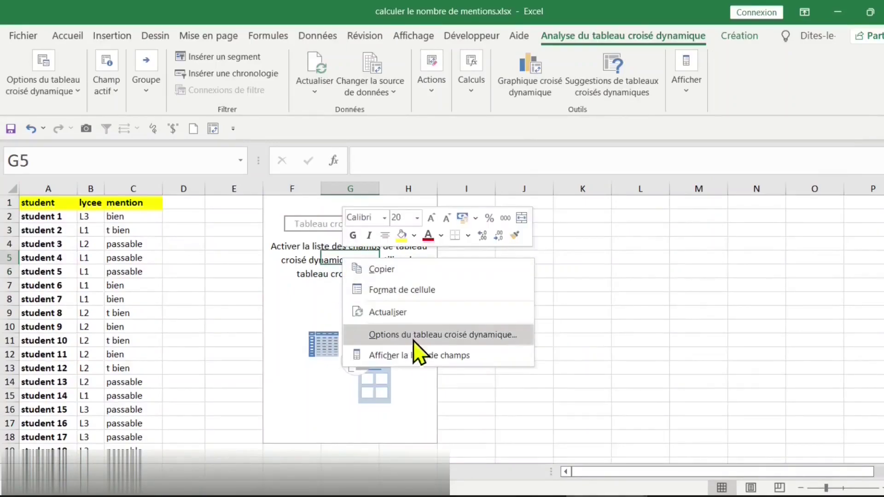
left_click(459, 355)
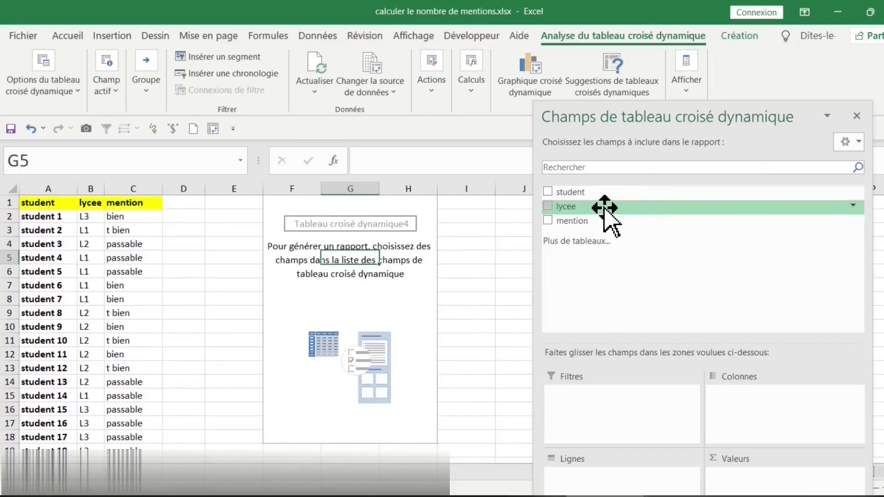
mouse_move(604, 207)
left_mouse_down()
mouse_move(588, 492)
mouse_move(597, 454)
left_mouse_up()
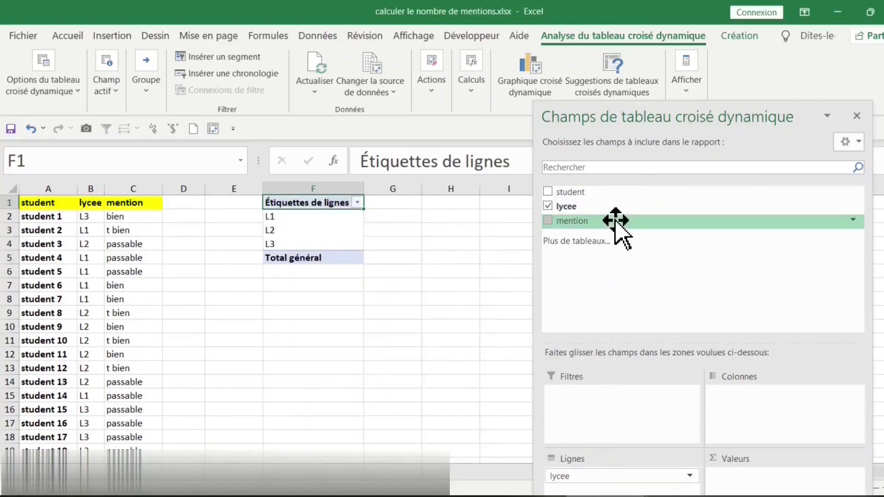
mouse_move(631, 219)
left_mouse_down()
mouse_move(768, 425)
mouse_move(759, 421)
left_mouse_up()
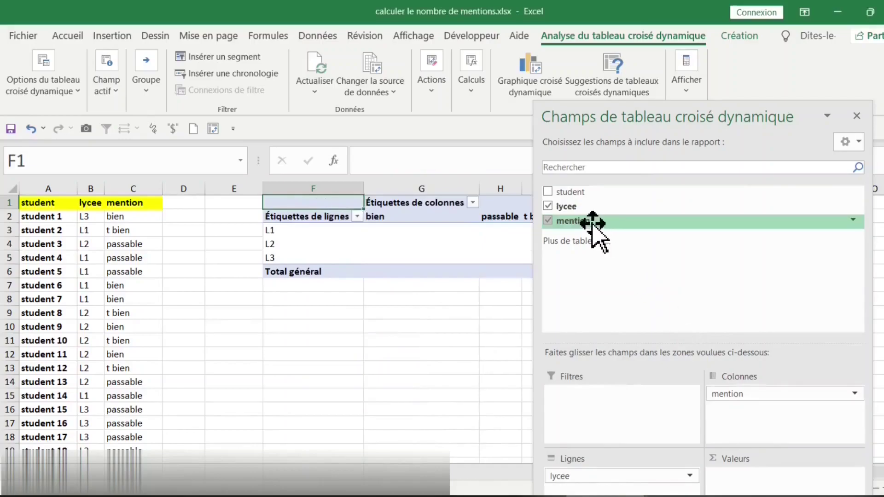
left_click_drag(594, 223, 761, 488)
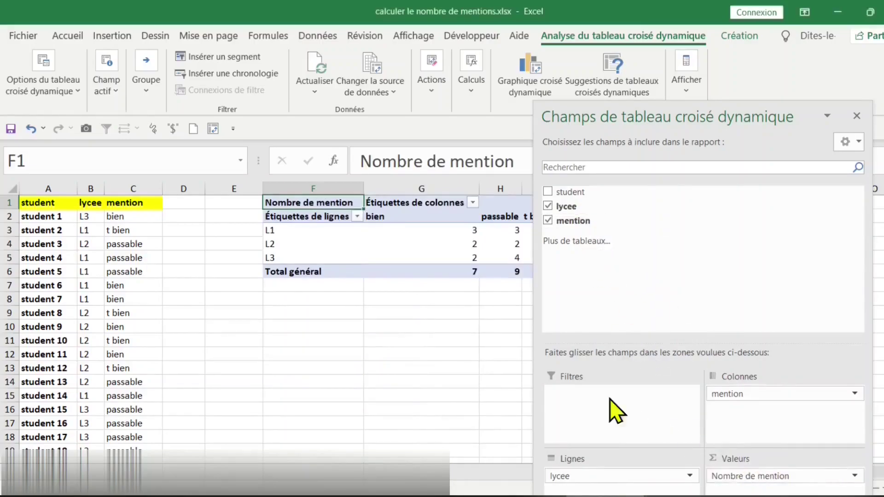
left_click(403, 314)
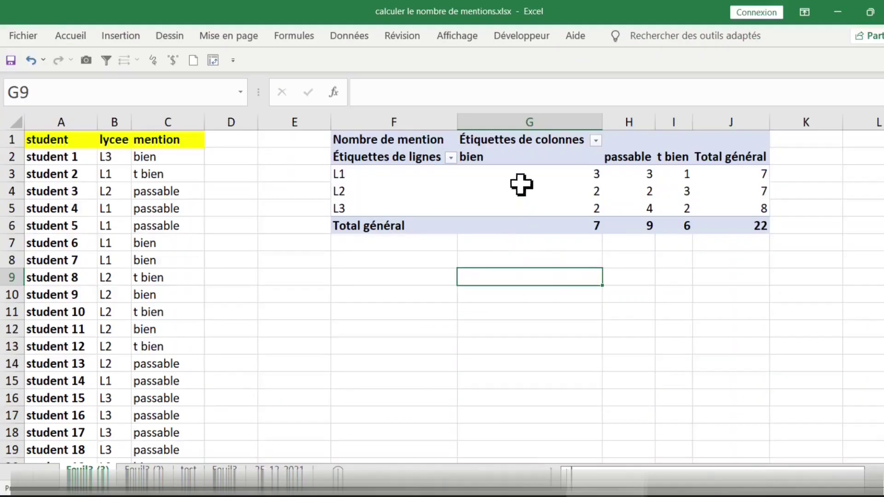
Switch the pivot to tabular layout so lycee and mention become its headers
left_click(519, 177)
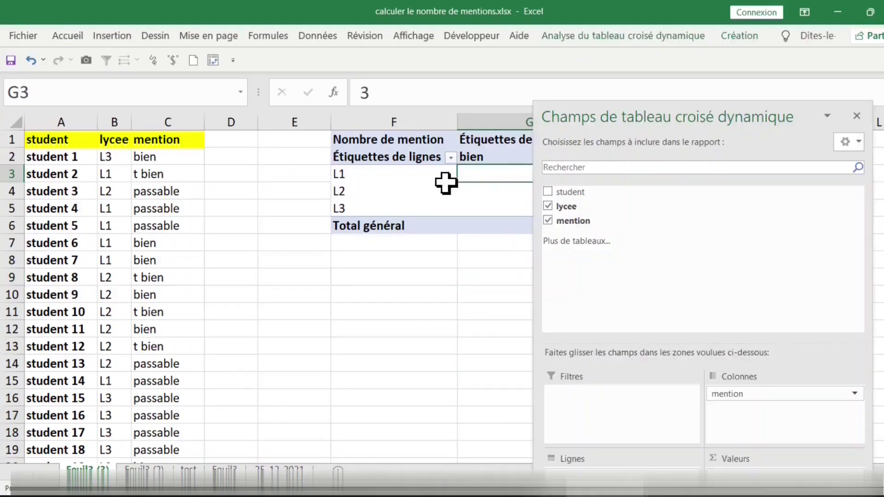
left_click(857, 116)
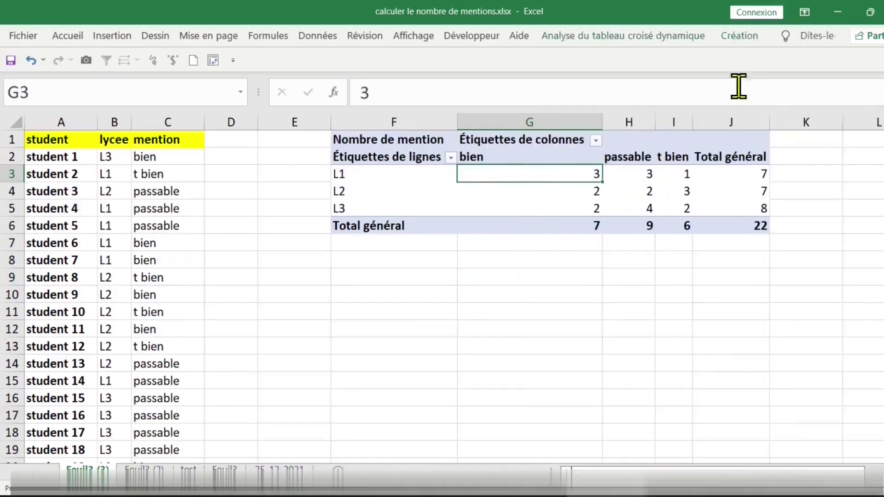
left_click(739, 37)
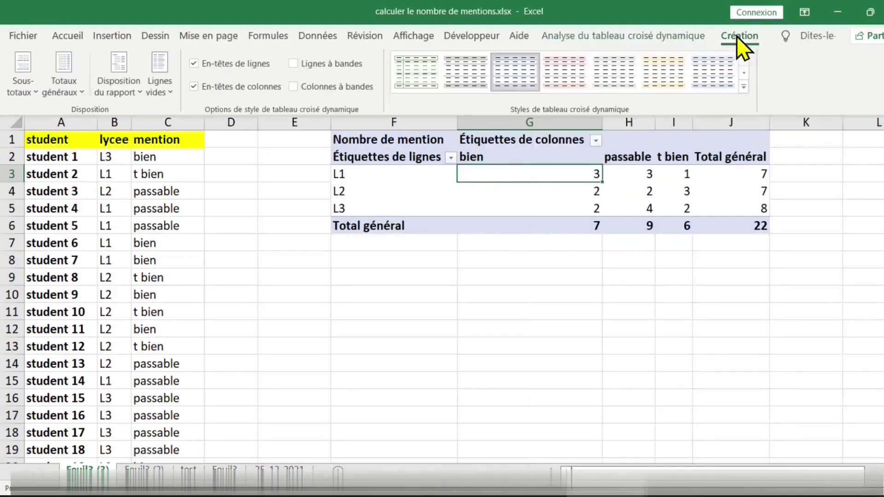
left_click(133, 94)
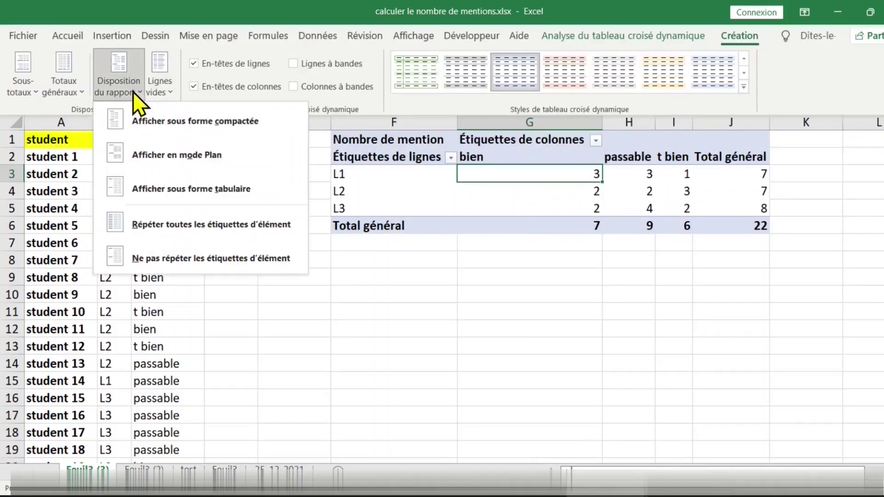
left_click(158, 193)
key("ctrl+F1")
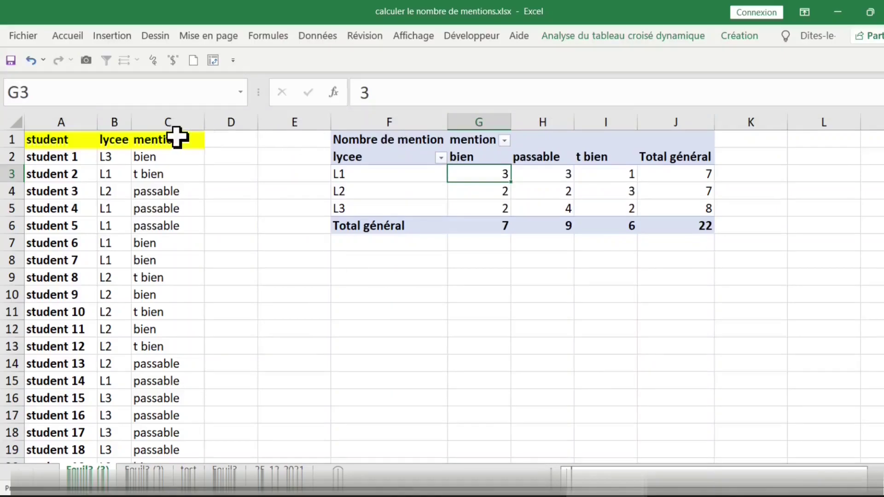
left_click(82, 138)
left_click(119, 140)
left_click(135, 140)
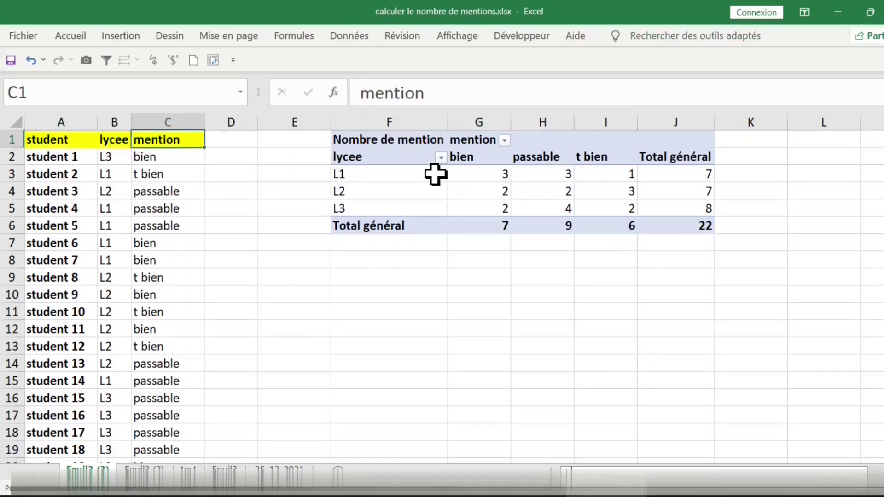
left_click(435, 174)
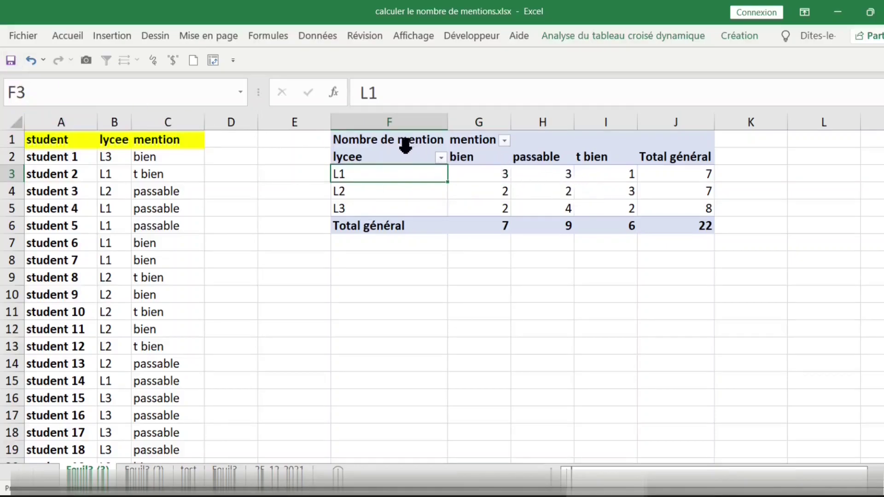
left_click(395, 141)
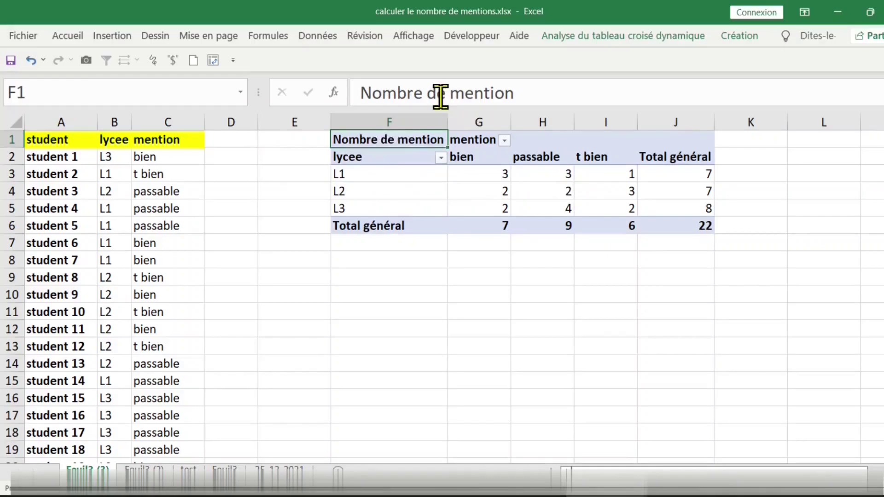
left_click(458, 258)
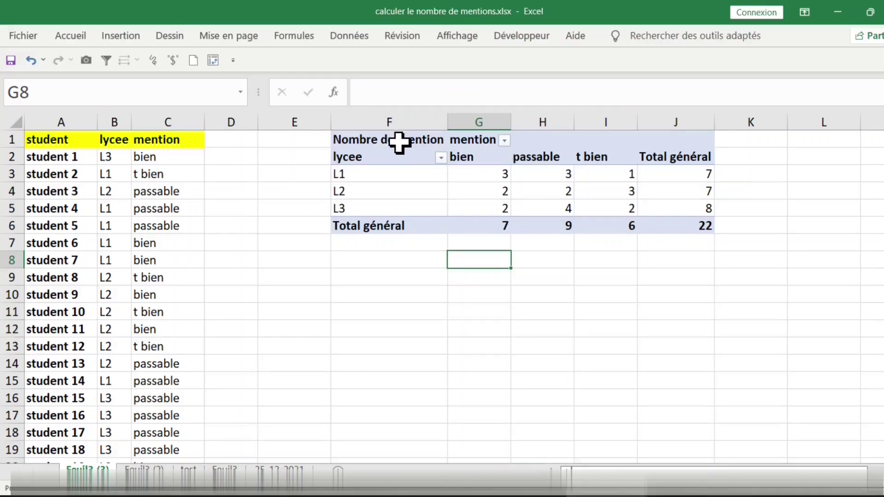
left_click(437, 175)
left_click(521, 179)
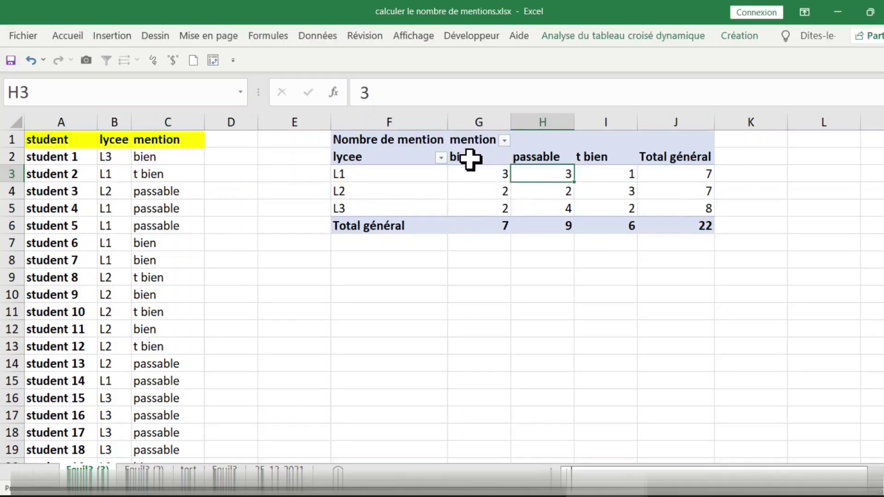
left_click(483, 226)
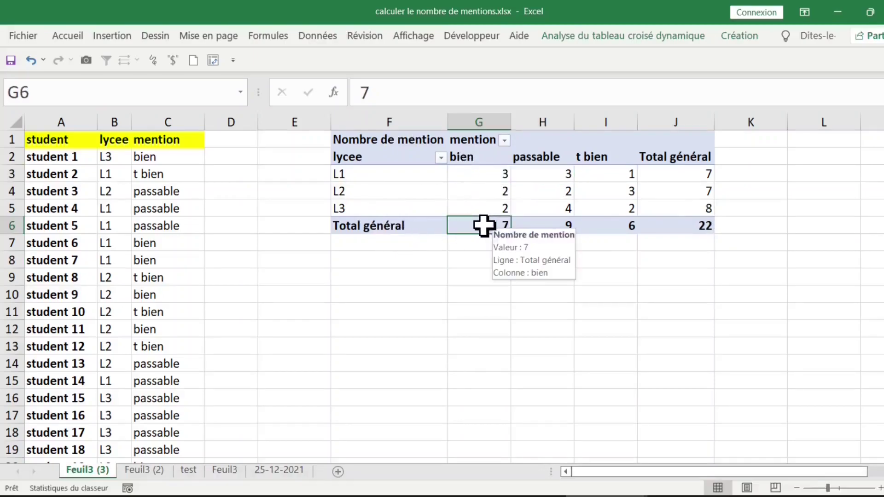
Drill into the bien Total général cell to list its 7 student records on a new sheet
right_click(483, 226)
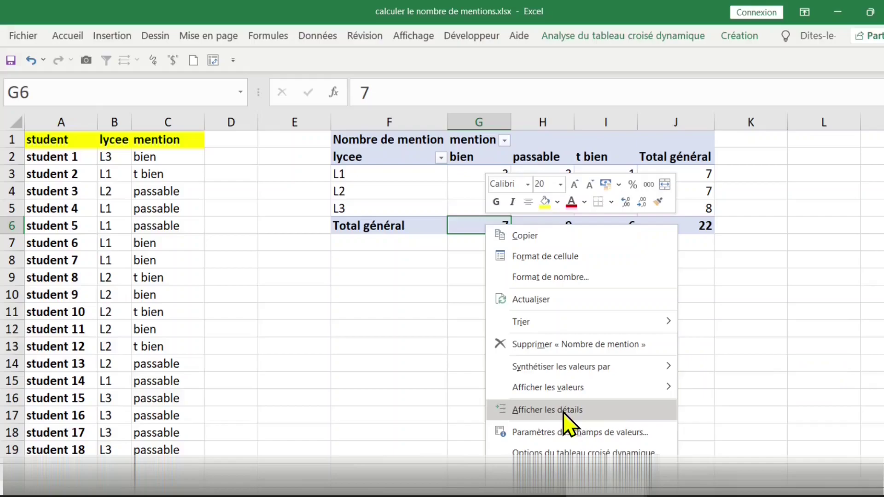
left_click(562, 411)
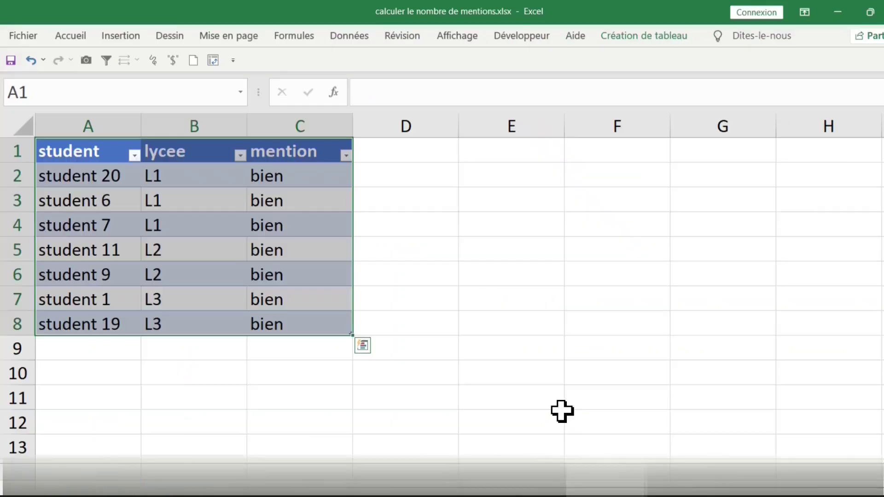